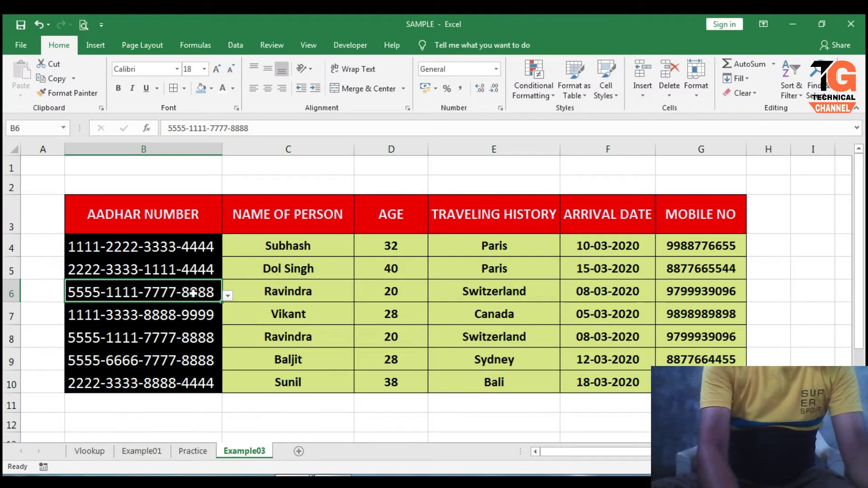
# - Review the Example03 lookup table, and switch to the TEST workbook to examine its passenger list from the Aadhar number to the age column
pyautogui.click(176, 357)
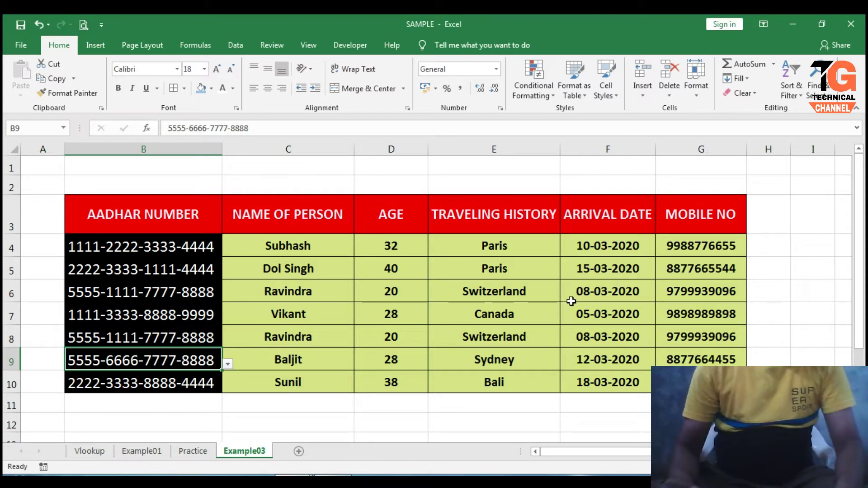
pyautogui.hotkey('alt', 'Tab')
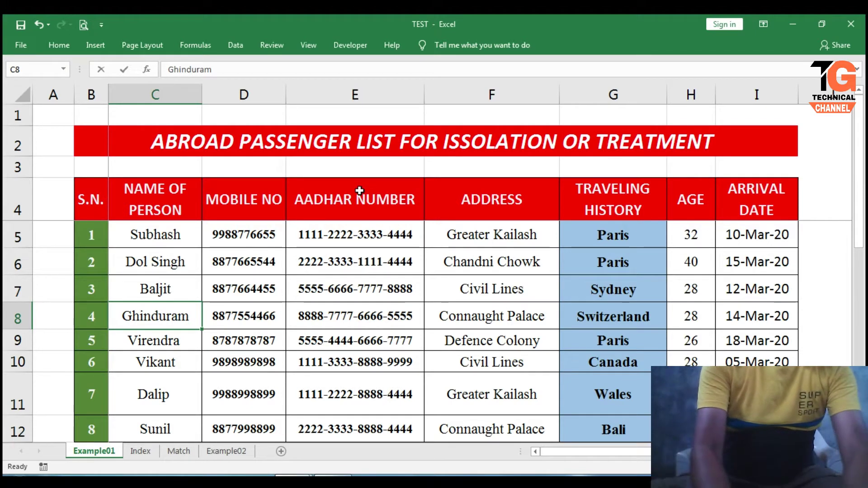
pyautogui.moveTo(356, 191); pyautogui.dragTo(691, 396)
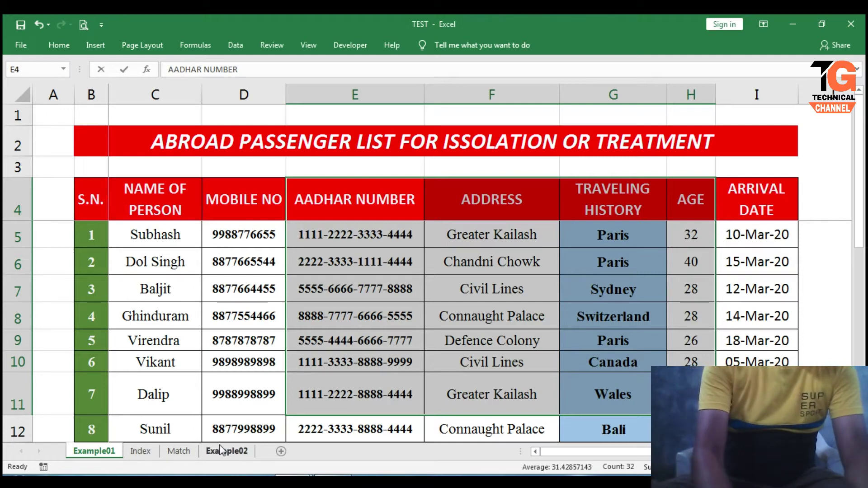
# - Return to the SAMPLE workbook and set cell B4 to the sixth Aadhar number offered in its list
pyautogui.hotkey('alt', 'Tab')
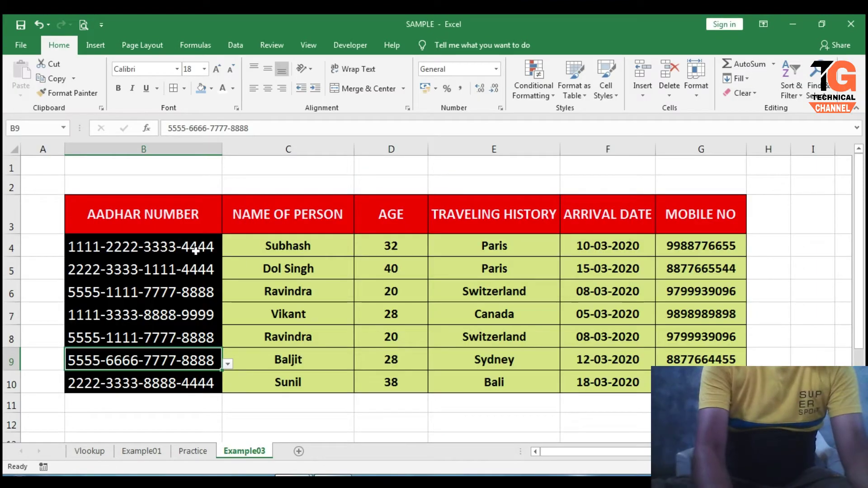
pyautogui.click(195, 251)
pyautogui.click(227, 251)
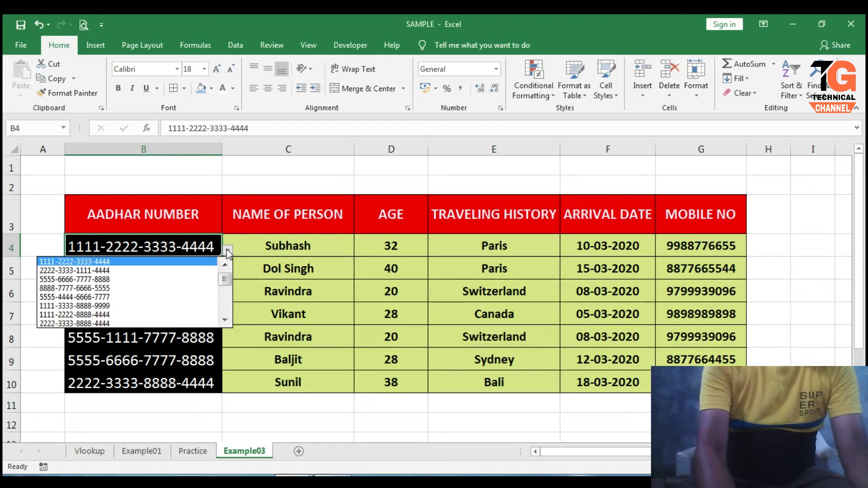
pyautogui.click(192, 306)
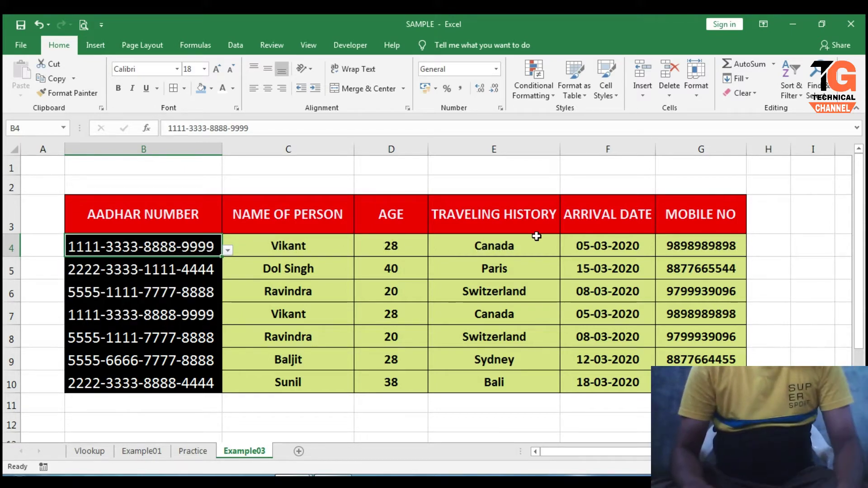
# - Switch to the TEST workbook, view the Index syntax sheet and open the Example02 sheet
pyautogui.hotkey('alt', 'Tab')
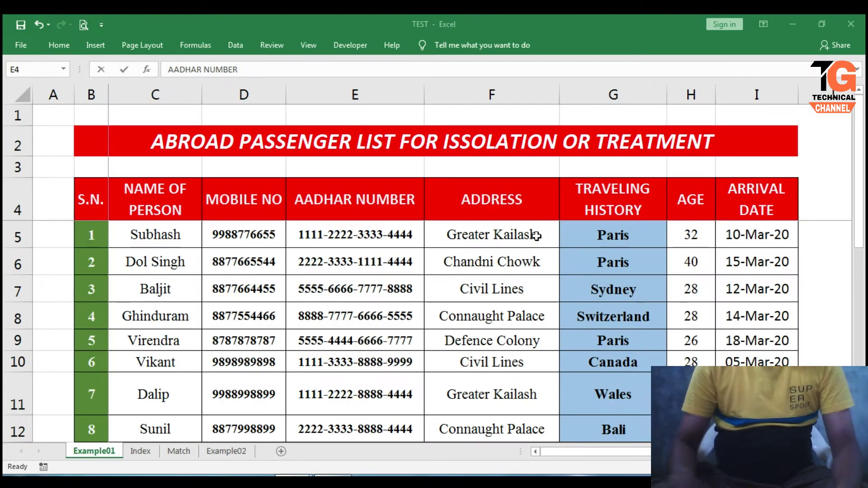
pyautogui.hotkey('ctrl', 'pagedown')
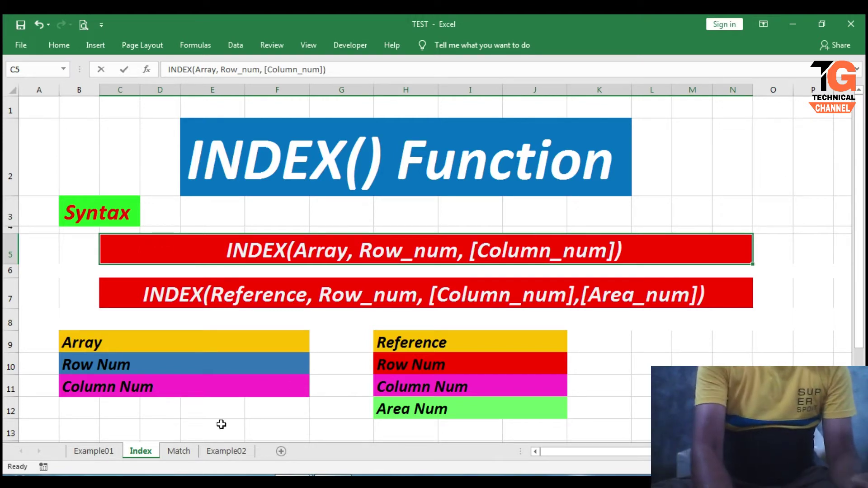
pyautogui.click(228, 452)
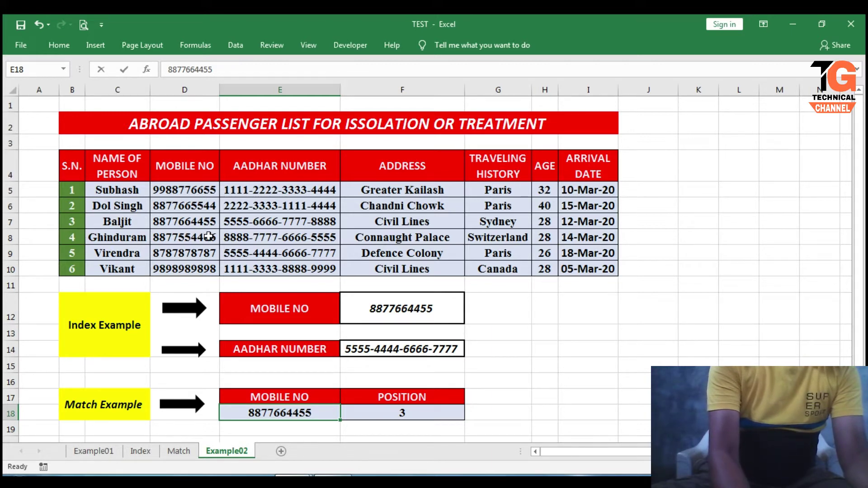
# - Begin an INDEX formula in cell F12 with the whole passenger table, B4:I10, as its array
pyautogui.click(398, 311)
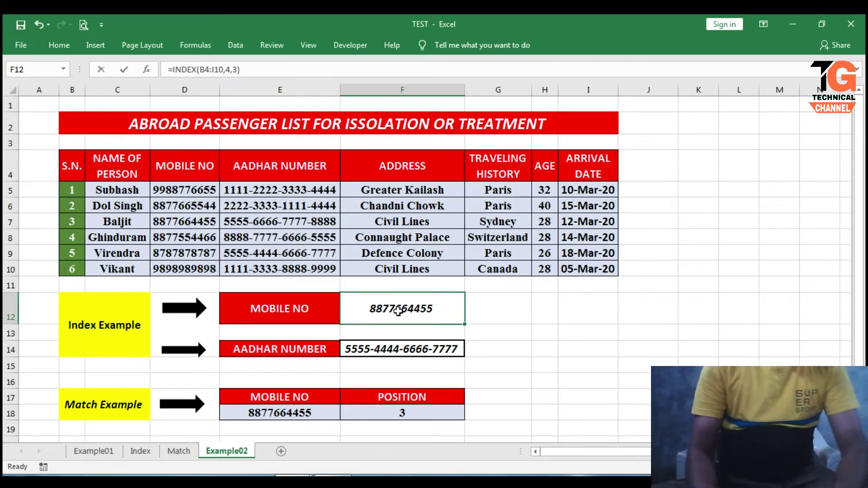
pyautogui.write('=IND')
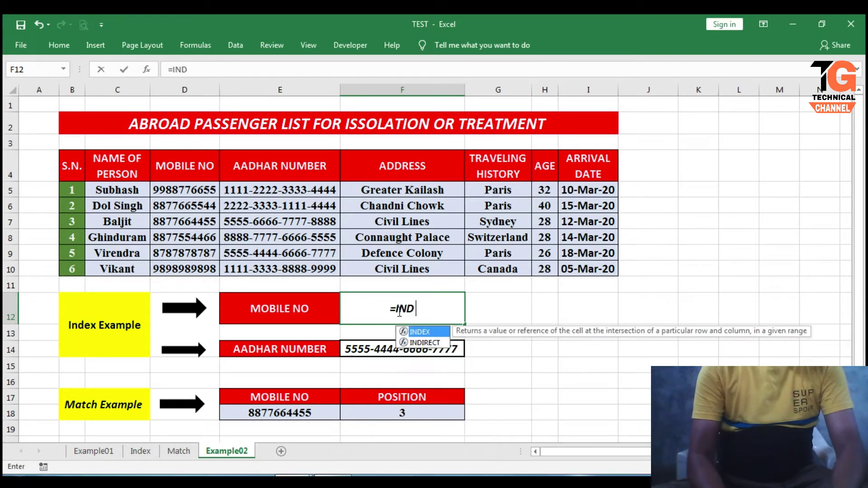
pyautogui.write('ES')
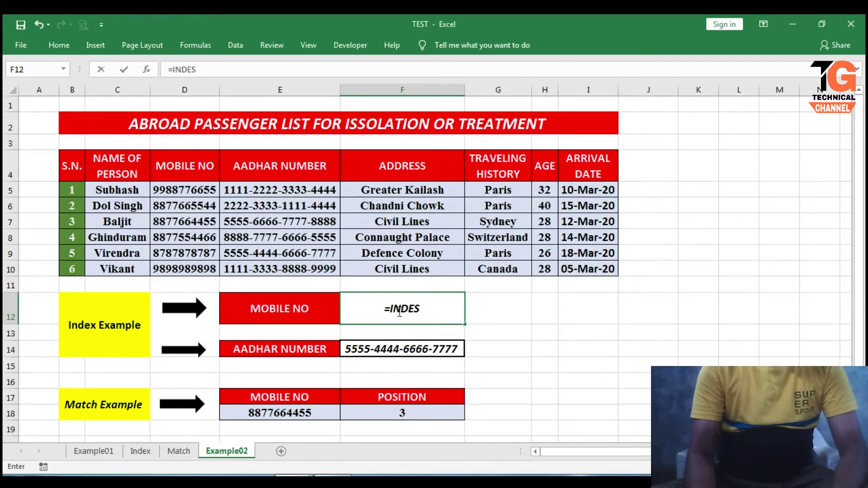
pyautogui.press('BackSpace')
pyautogui.write('X(')
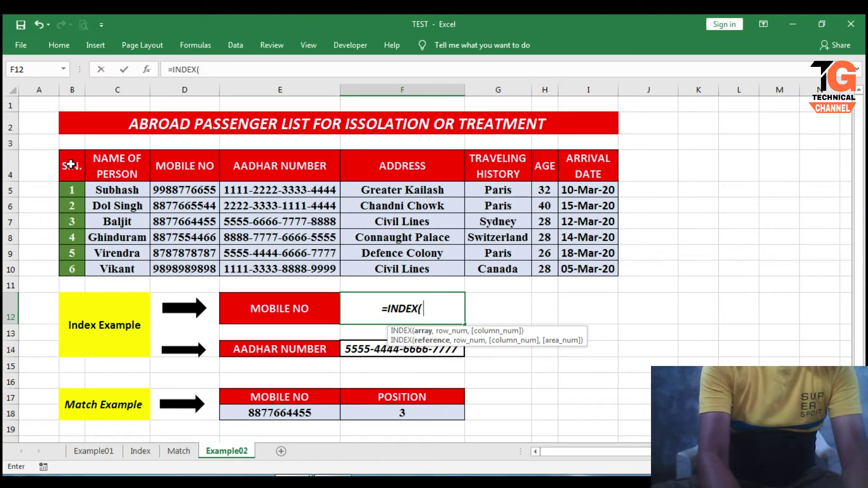
pyautogui.click(71, 164)
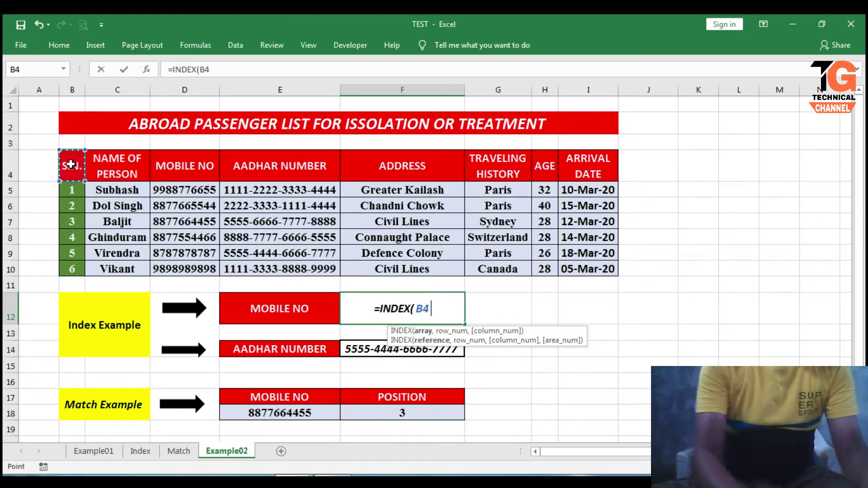
pyautogui.hotkey('ctrl', 'shift', 'Right')
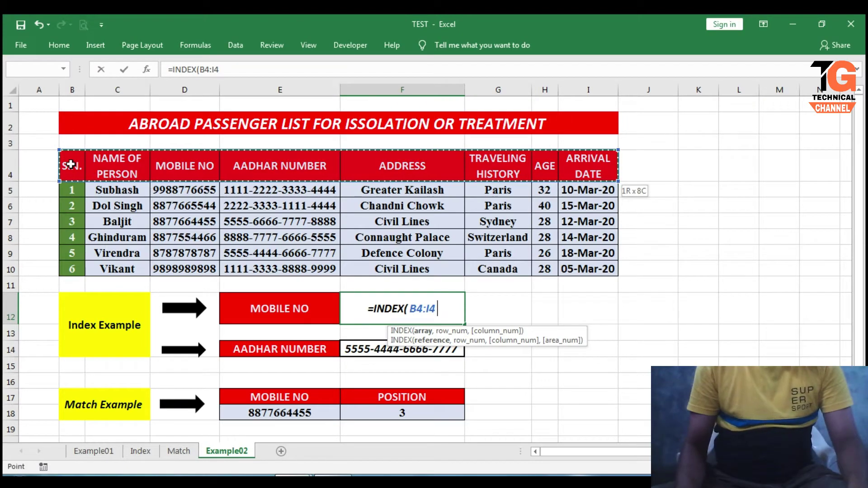
pyautogui.hotkey('ctrl', 'shift', 'Down')
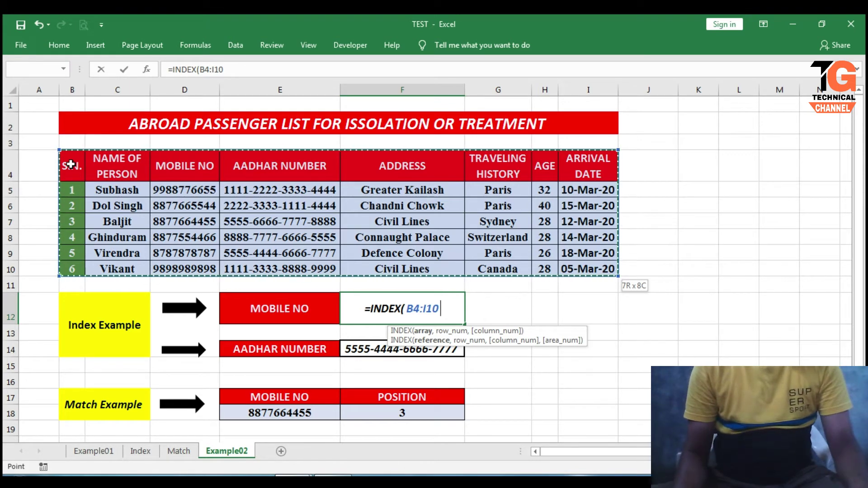
# - Complete the F12 formula with row number 4 and column number 3, and check the entered formula
pyautogui.write(',,')
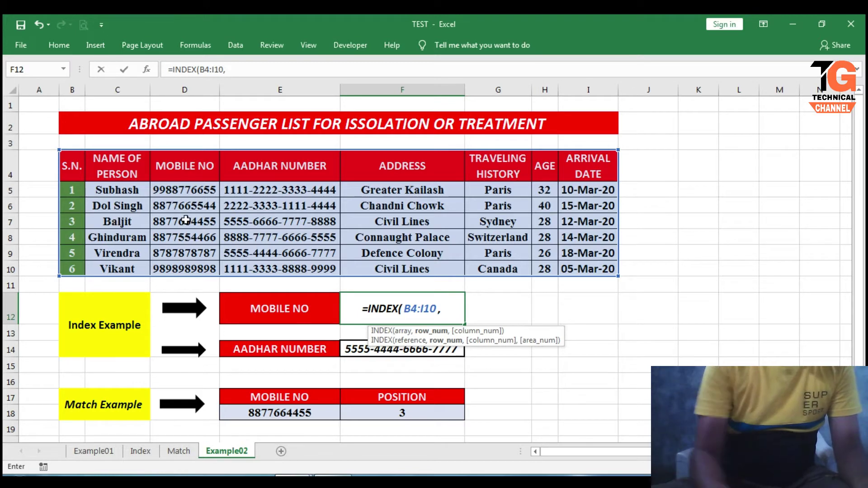
pyautogui.write('4')
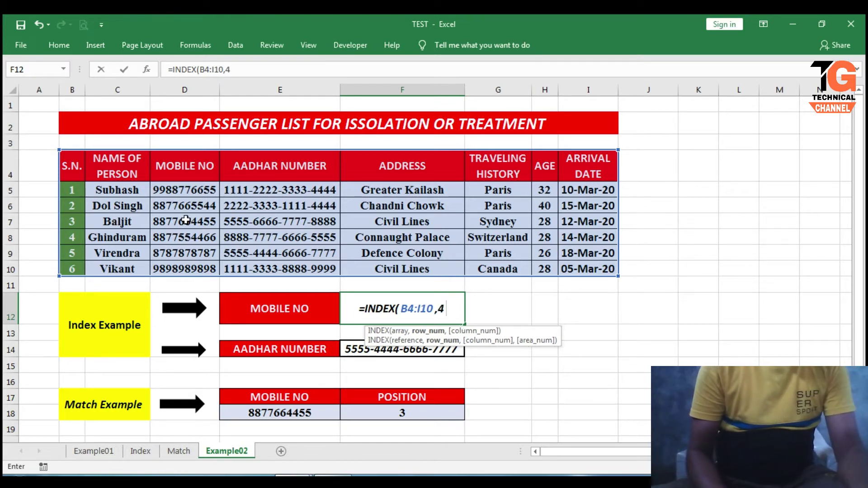
pyautogui.write(',')
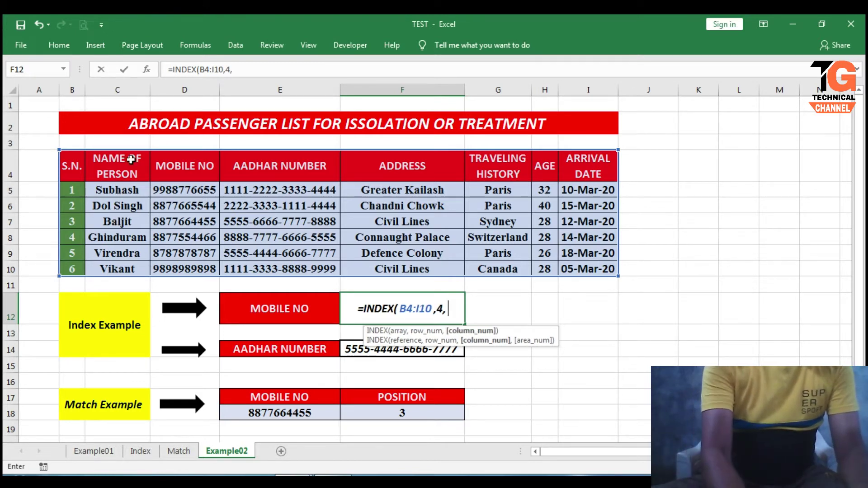
pyautogui.write('3')
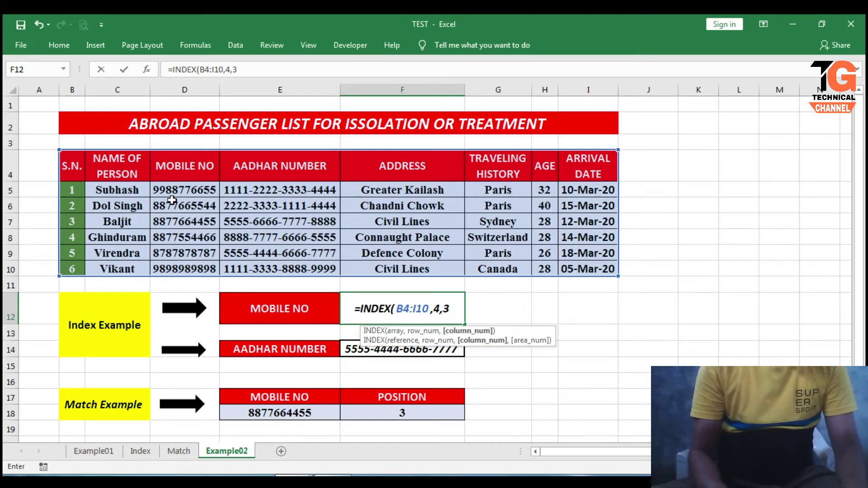
pyautogui.write(')')
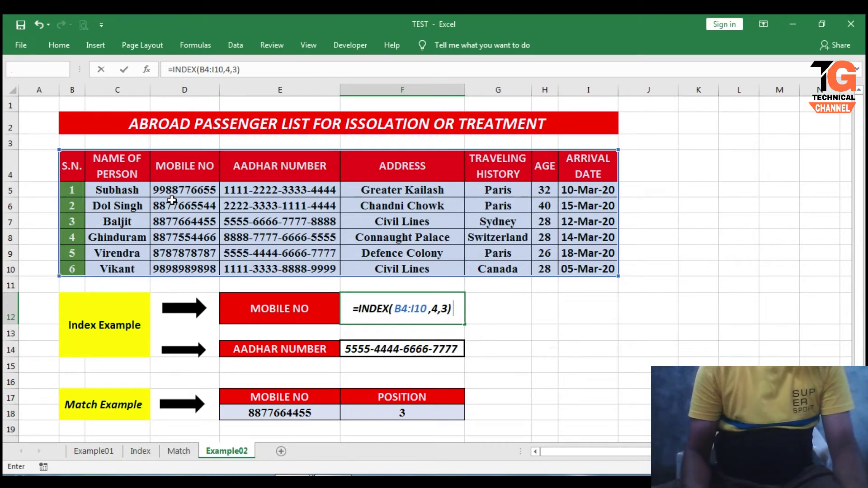
pyautogui.press('Return')
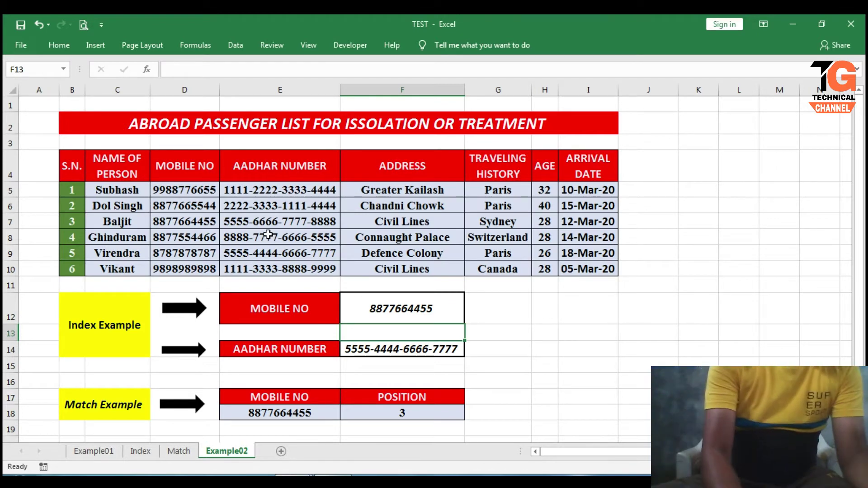
pyautogui.click(419, 303)
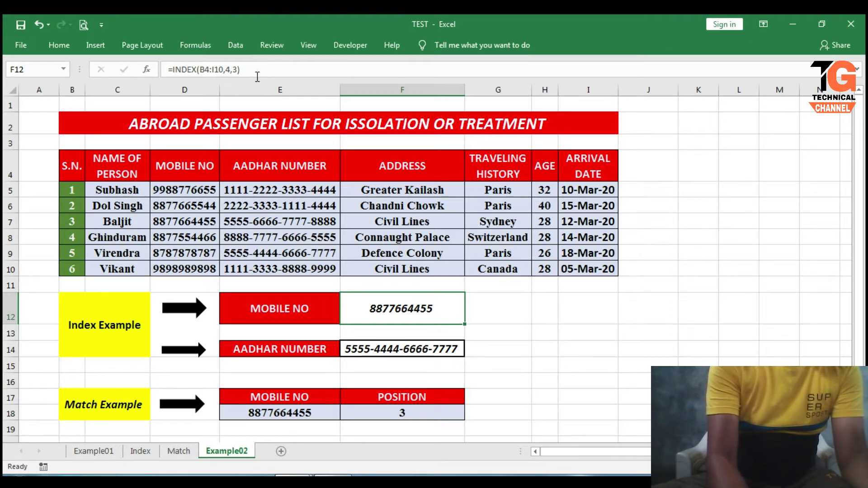
# - Begin a new INDEX formula in cell F14 with B5:I6 as its first range
pyautogui.click(384, 348)
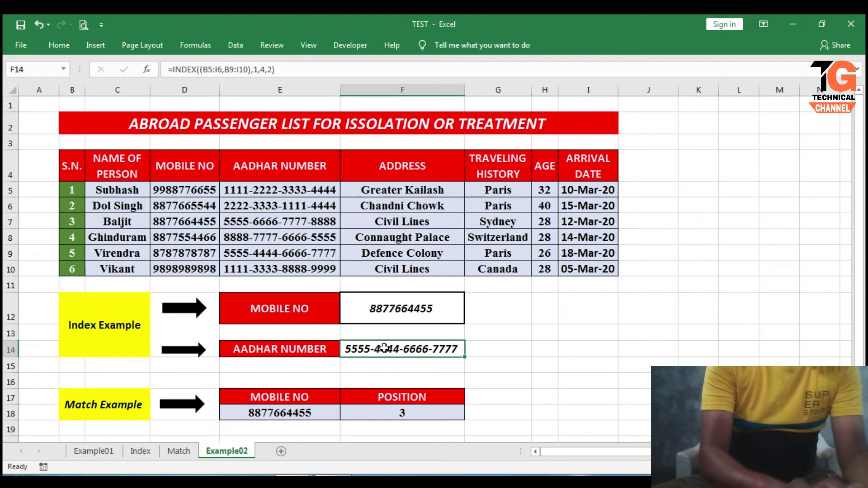
pyautogui.write('I')
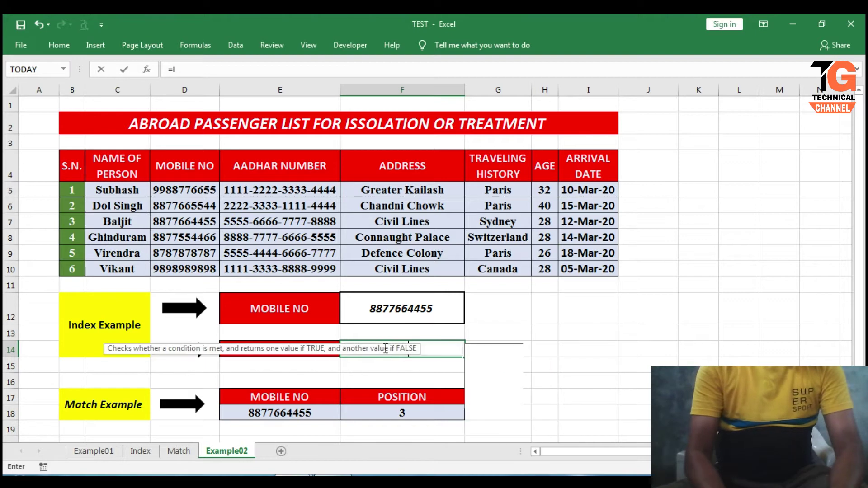
pyautogui.write('NDEX(')
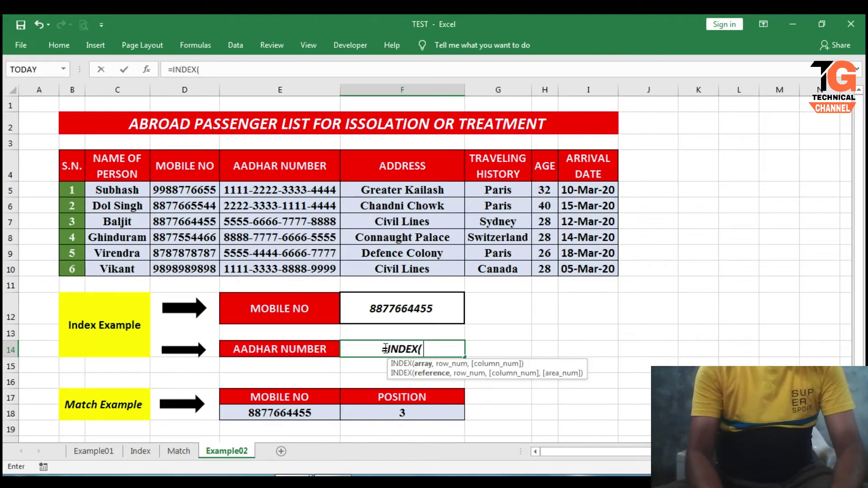
pyautogui.click(75, 189)
pyautogui.hotkey('shift', 'Right')
pyautogui.hotkey('shift', 'Right')
pyautogui.hotkey('shift', 'Right')
pyautogui.hotkey('shift', 'Right')
pyautogui.hotkey('shift', 'Right')
pyautogui.hotkey('shift', 'Right')
pyautogui.hotkey('shift', 'Right')
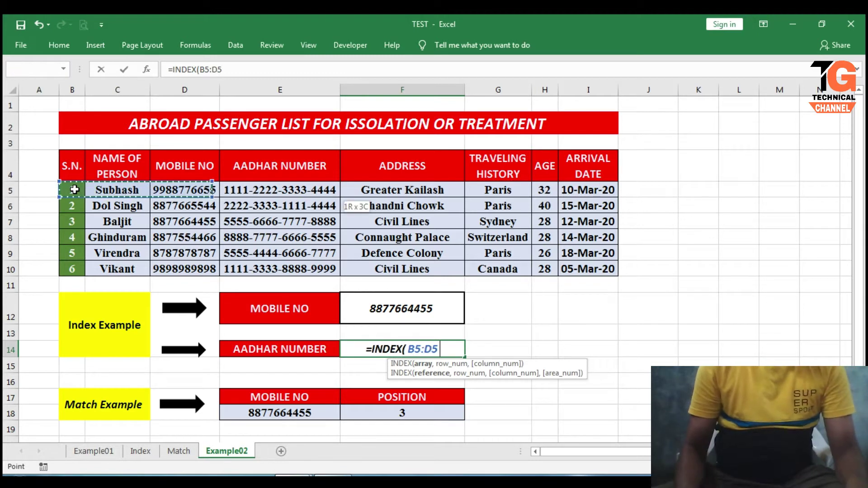
pyautogui.hotkey('shift', 'Down')
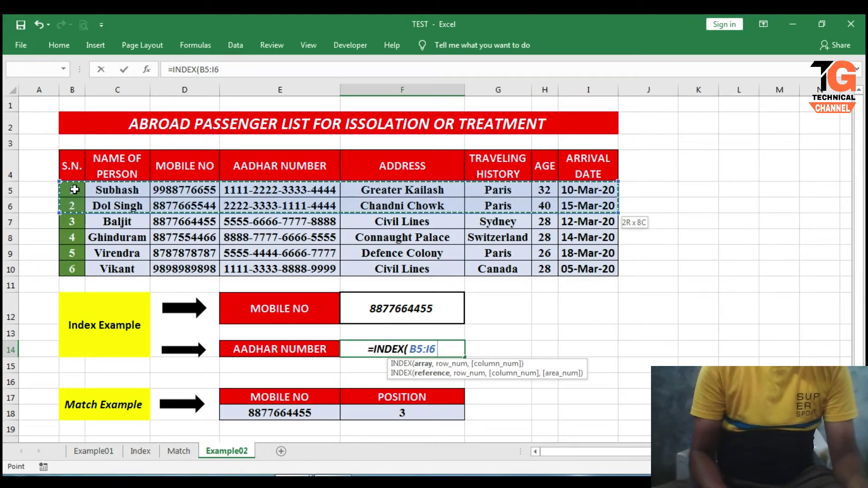
# - Add B9:I10 as the second range in the F14 INDEX formula
pyautogui.write(',')
pyautogui.click(73, 249)
pyautogui.hotkey('shift', 'Right')
pyautogui.hotkey('shift', 'Right')
pyautogui.hotkey('shift', 'Right')
pyautogui.hotkey('shift', 'Right')
pyautogui.hotkey('shift', 'Right')
pyautogui.hotkey('shift', 'Right')
pyautogui.hotkey('shift', 'Right')
pyautogui.hotkey('shift', 'Down')
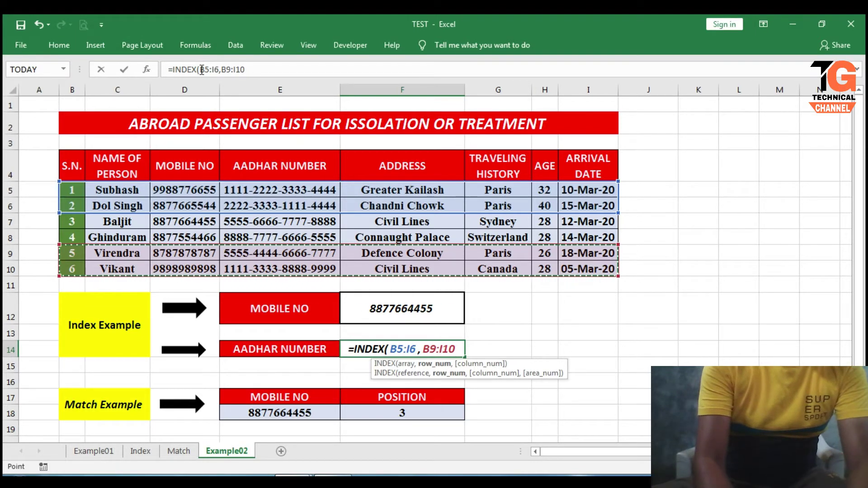
# - Enclose both ranges of the F14 formula in parentheses as one reference and set the row number to 1
pyautogui.click(202, 69)
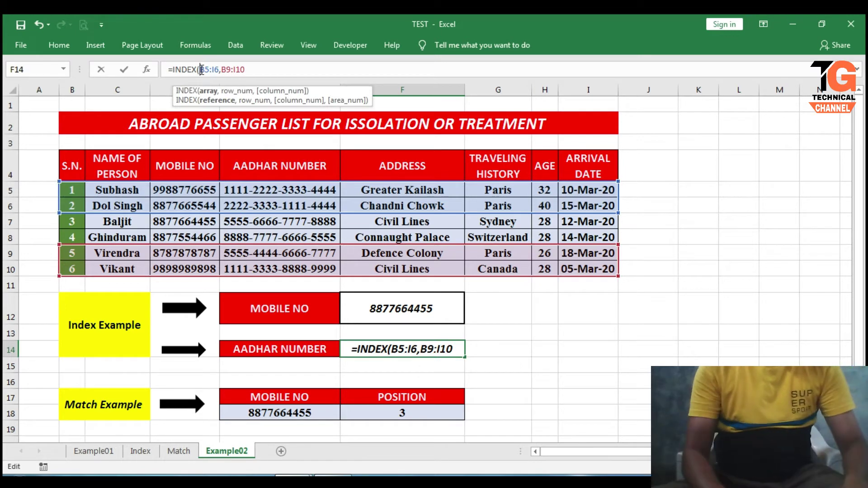
pyautogui.write('(')
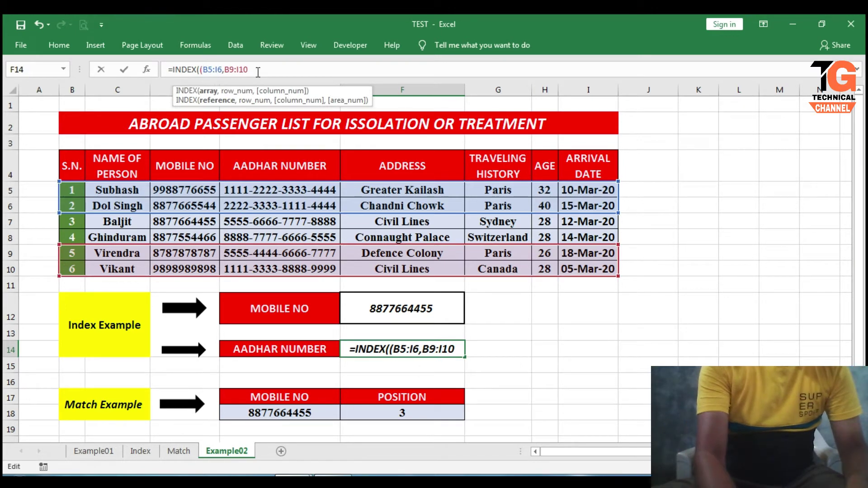
pyautogui.write(')')
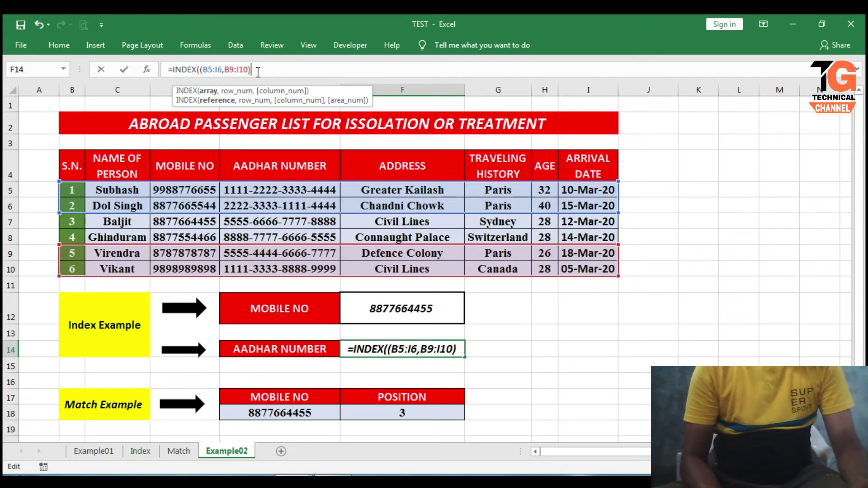
pyautogui.write(',')
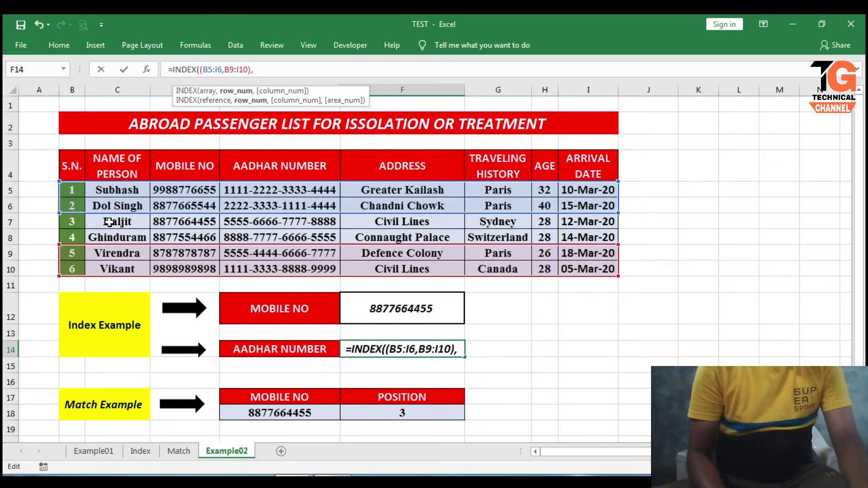
pyautogui.write('1')
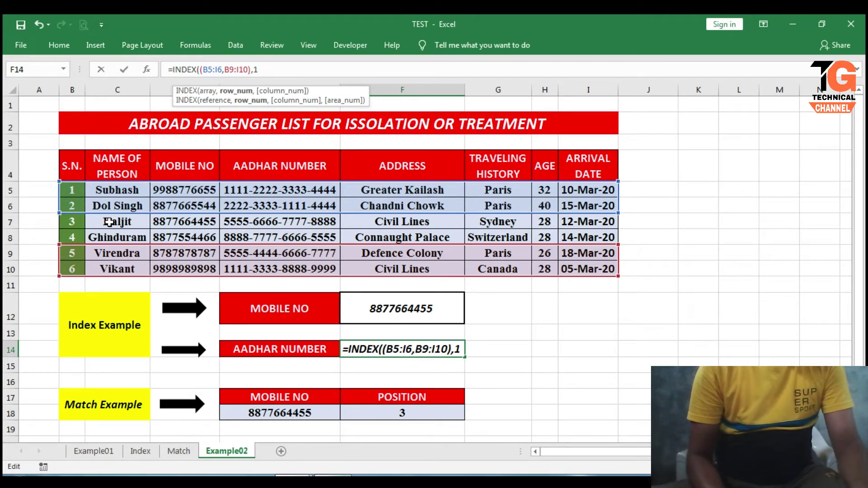
pyautogui.write(',')
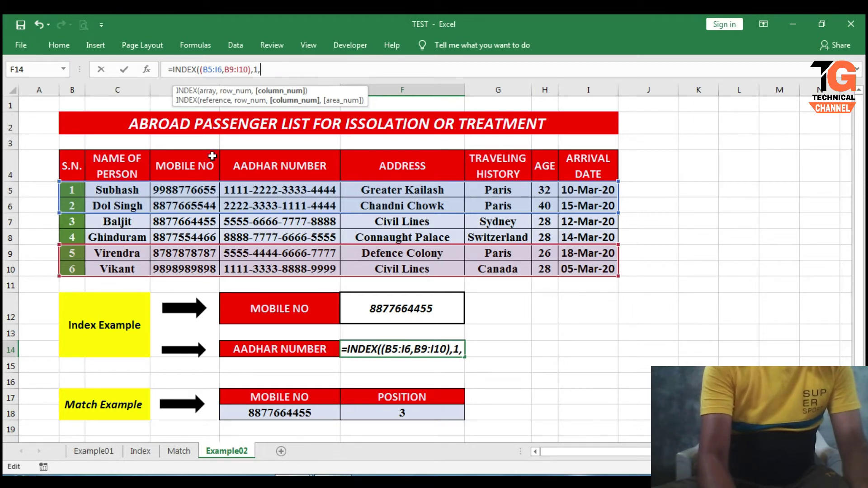
# - Complete the F14 INDEX formula with column number 4 and area number 2, and check the entered formula
pyautogui.write('4')
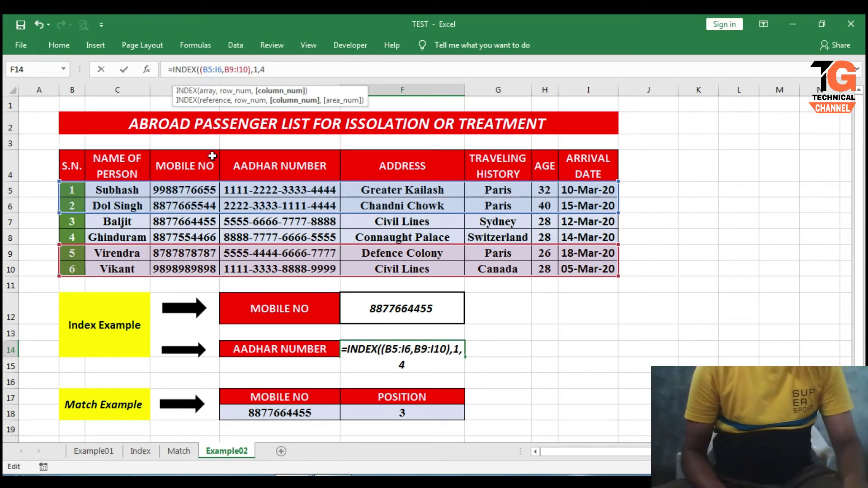
pyautogui.write(',')
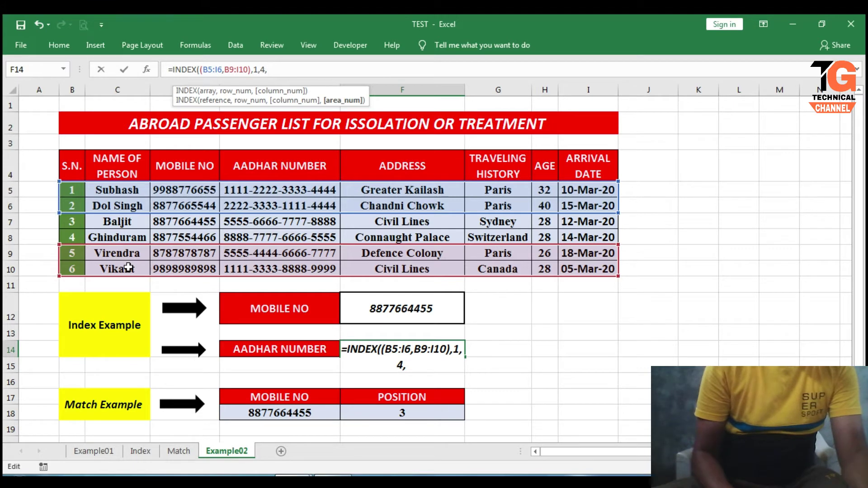
pyautogui.write('2')
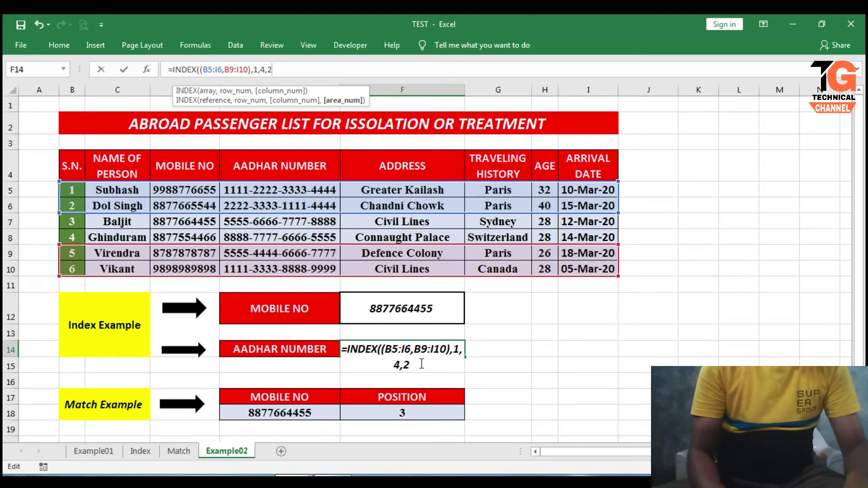
pyautogui.write(')')
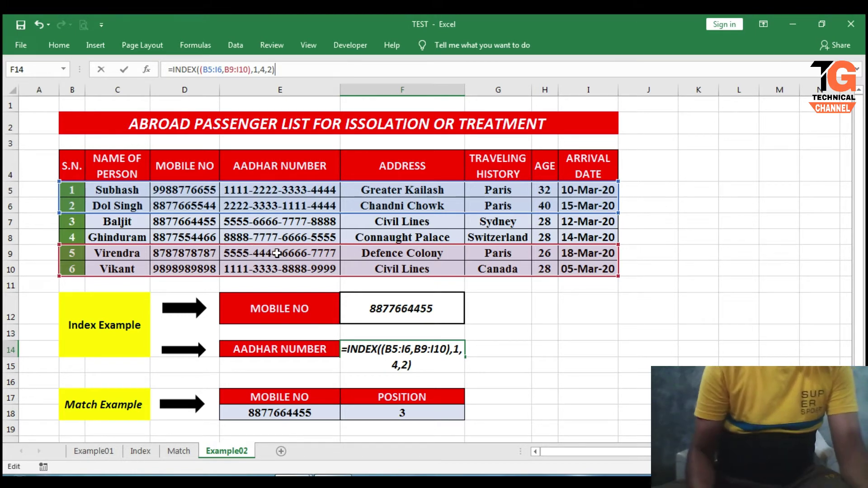
pyautogui.press('Return')
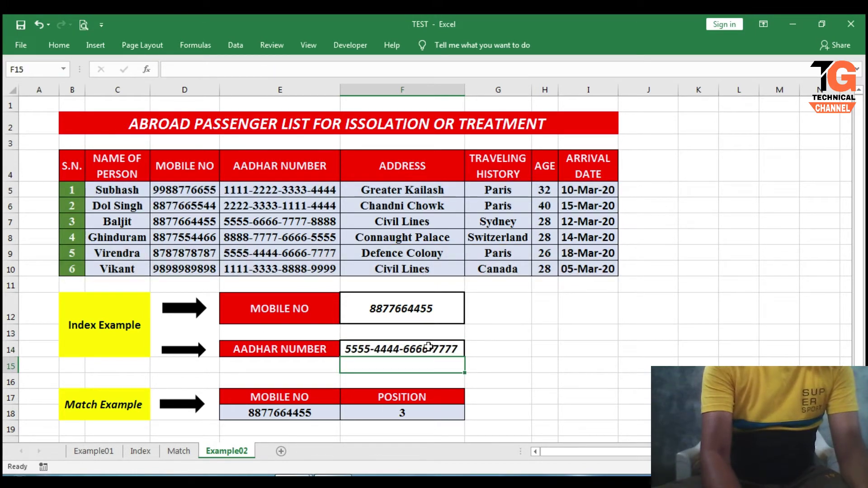
pyautogui.click(429, 347)
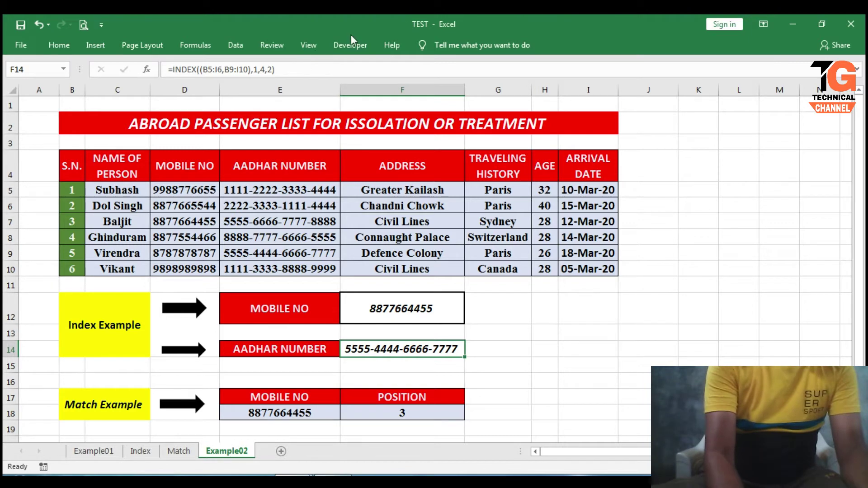
# - Review the MATCH syntax on the Match sheet, and inspect the lookup mobile number in E18 of Example02
pyautogui.click(183, 452)
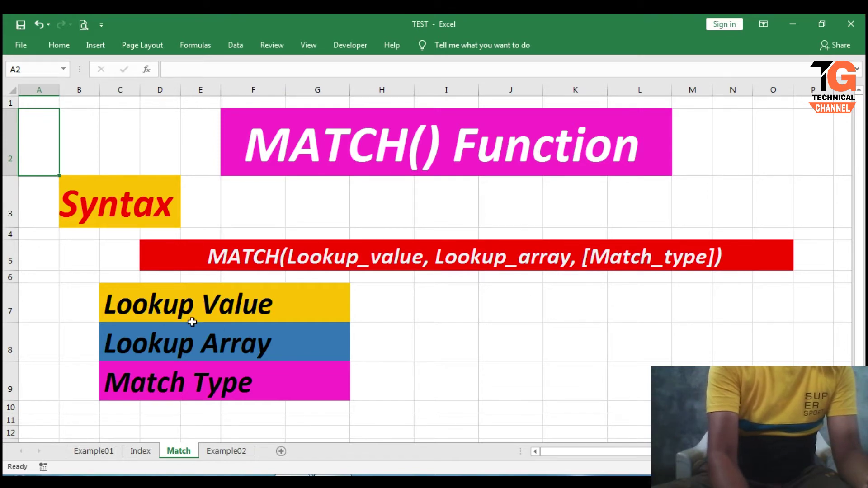
pyautogui.click(226, 451)
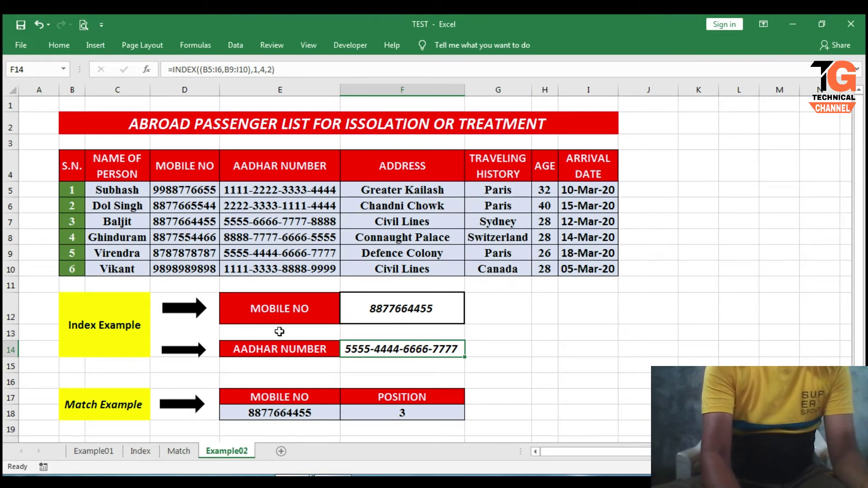
pyautogui.click(287, 415)
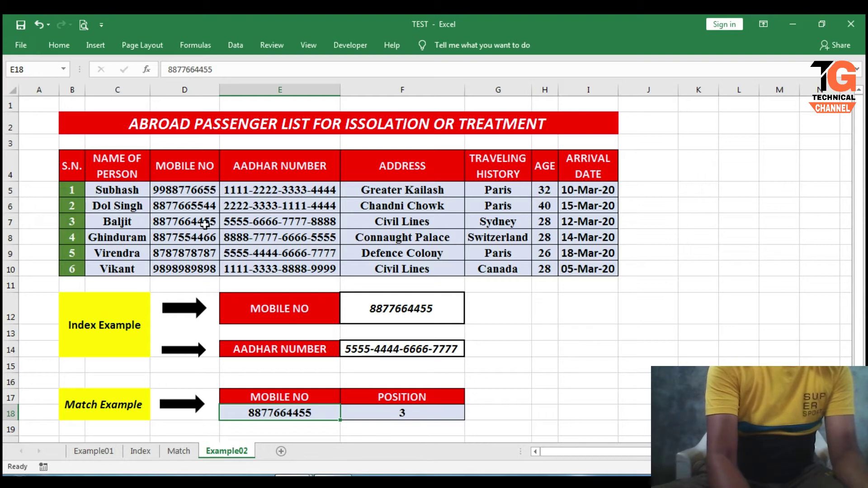
# - Begin a new MATCH formula in the Position cell F18 with E18 as the lookup value
pyautogui.click(397, 418)
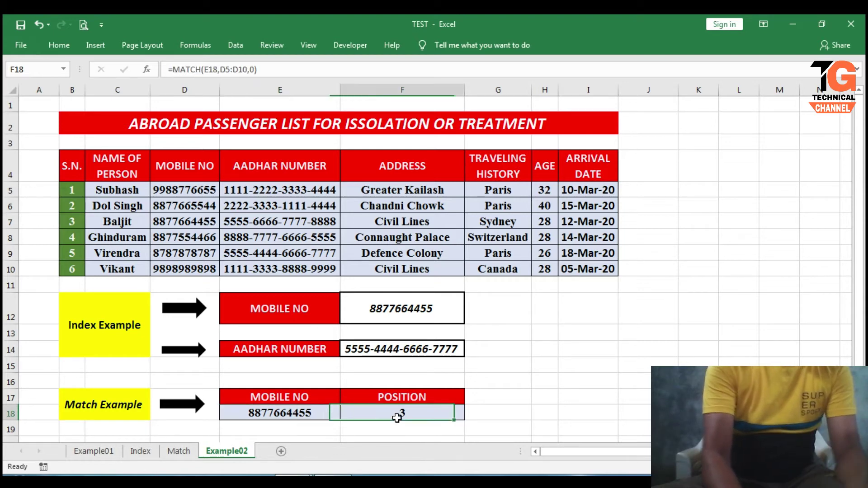
pyautogui.write('M')
pyautogui.press('Escape')
pyautogui.write('=MAT')
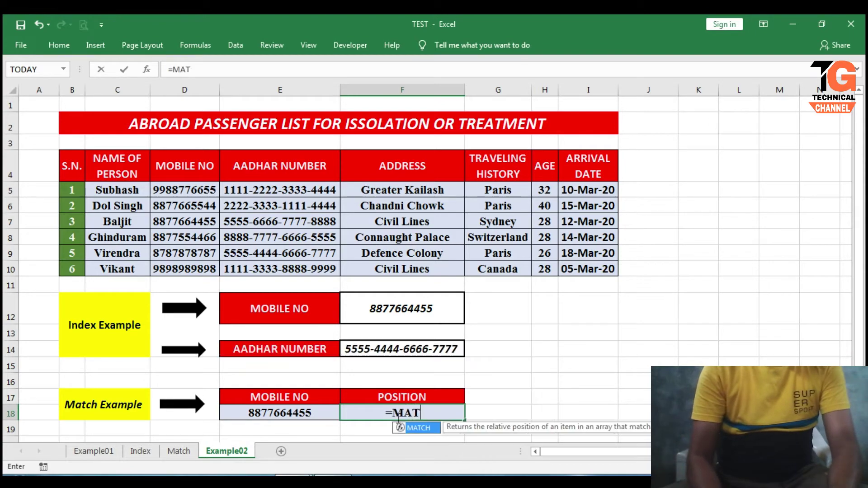
pyautogui.doubleClick(413, 429)
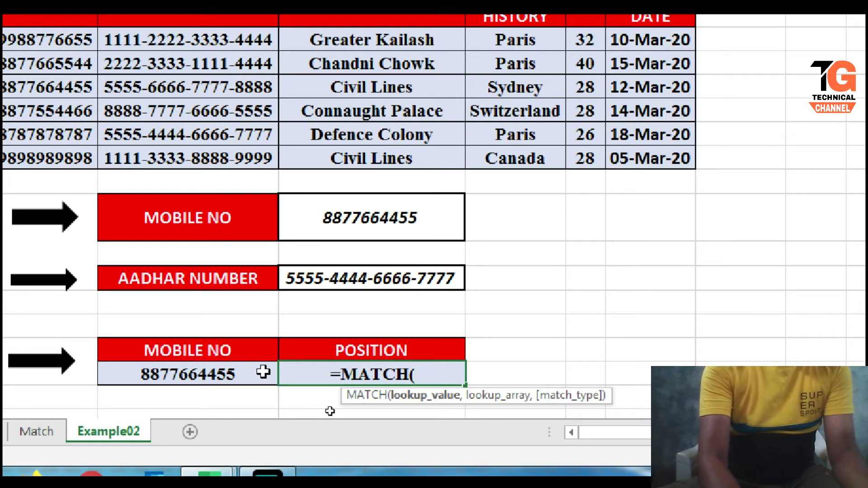
pyautogui.click(228, 373)
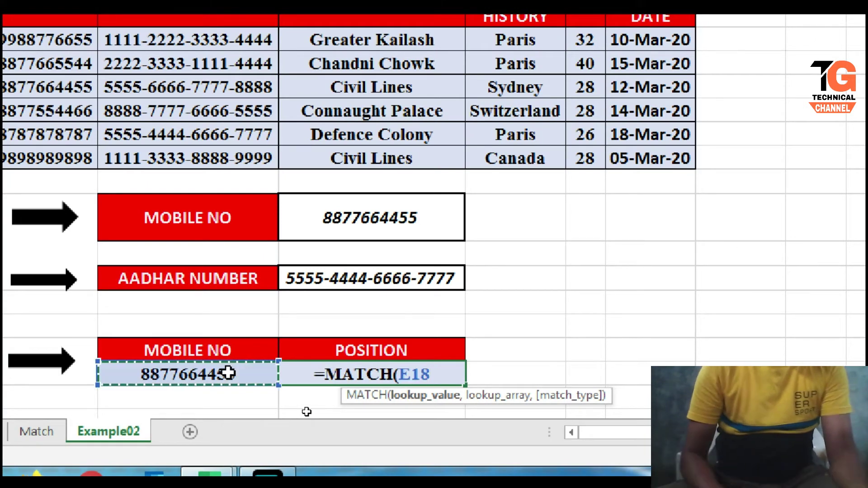
pyautogui.write(',')
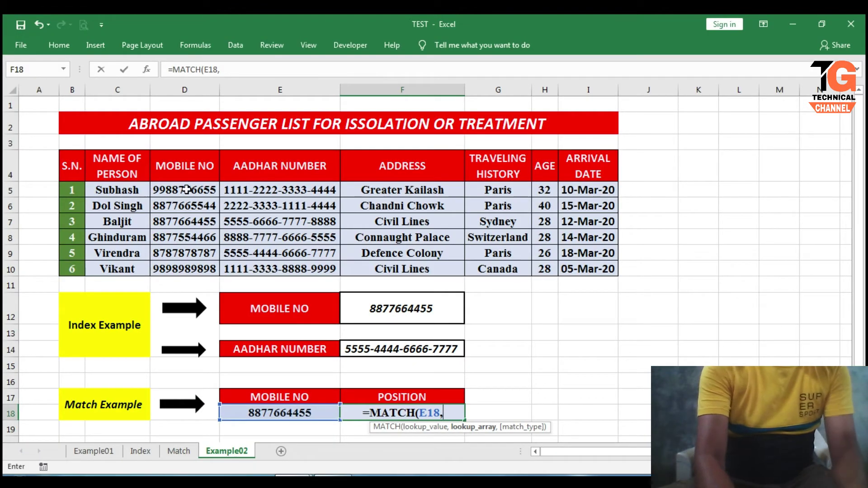
# - Complete the F18 MATCH formula with D5:D10 as the lookup array and exact match type 0
pyautogui.moveTo(186, 189); pyautogui.dragTo(194, 264)
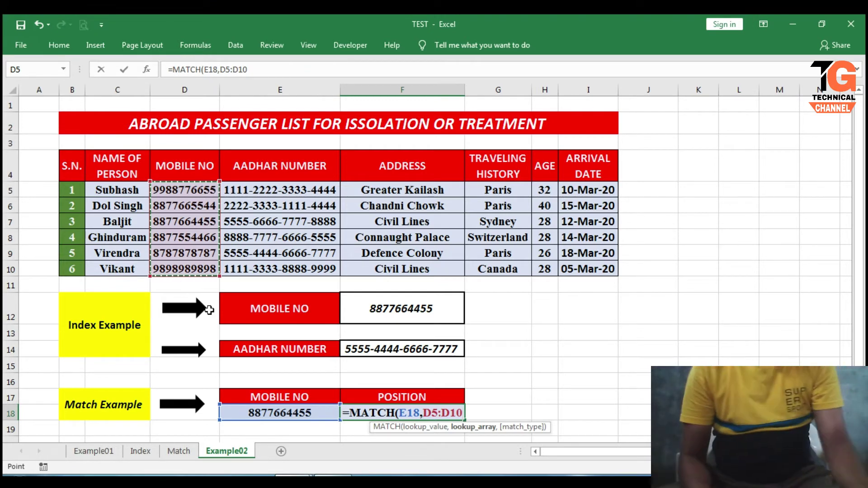
pyautogui.write(',')
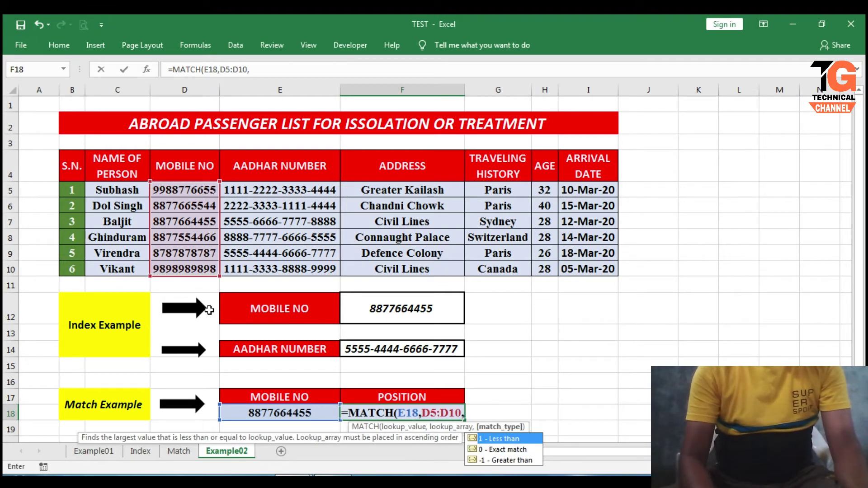
pyautogui.write('0')
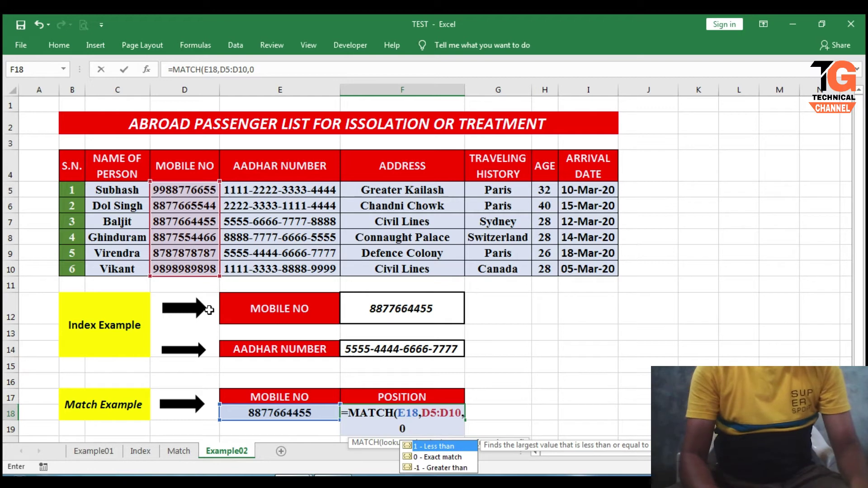
pyautogui.write(')')
pyautogui.press('Return')
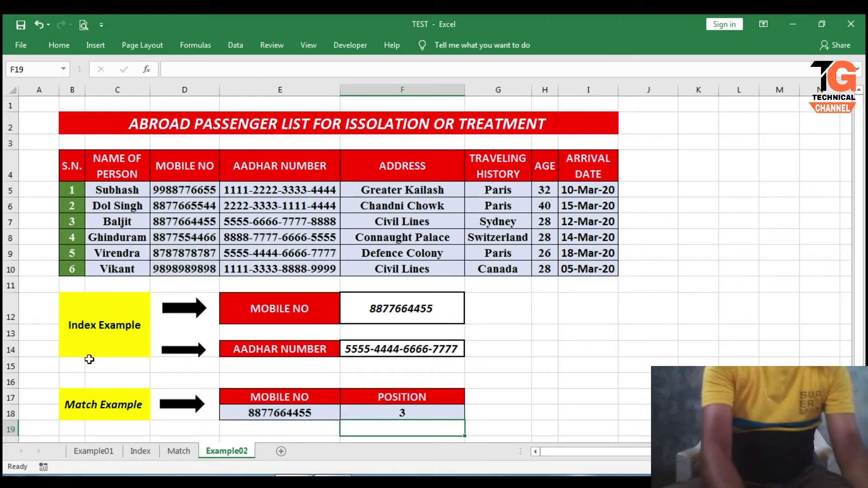
# - Copy the mobile number from D8 into the lookup cell E18 to test the MATCH formula
pyautogui.click(193, 244)
pyautogui.hotkey('ctrl', 'c')
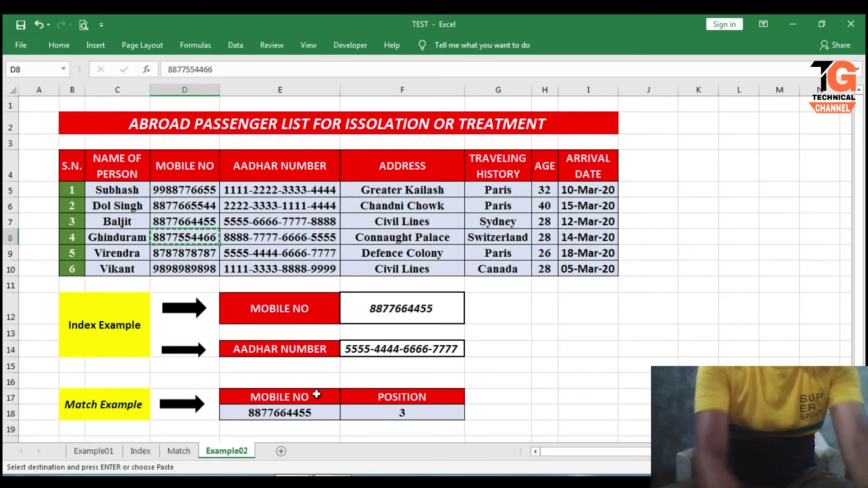
pyautogui.click(313, 412)
pyautogui.hotkey('ctrl', 'v')
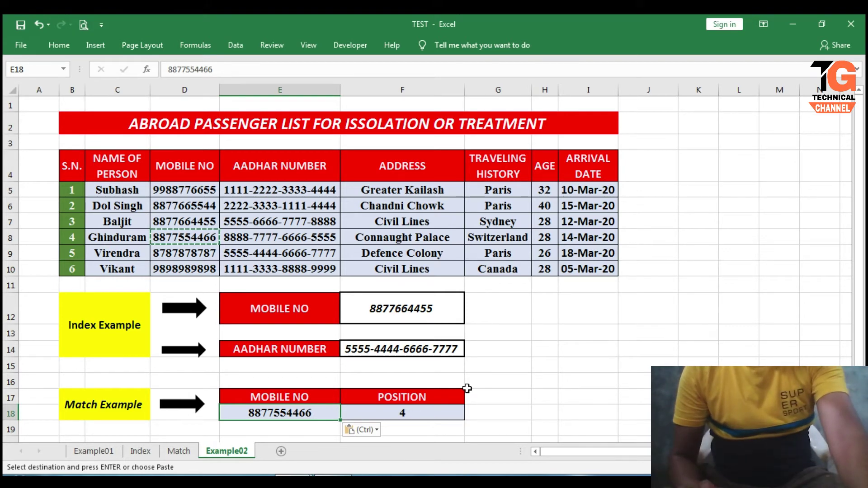
# - Switch to the SAMPLE workbook and begin a VLOOKUP formula in Age cell D4 with B4 as the lookup value
pyautogui.hotkey('alt', 'Tab')
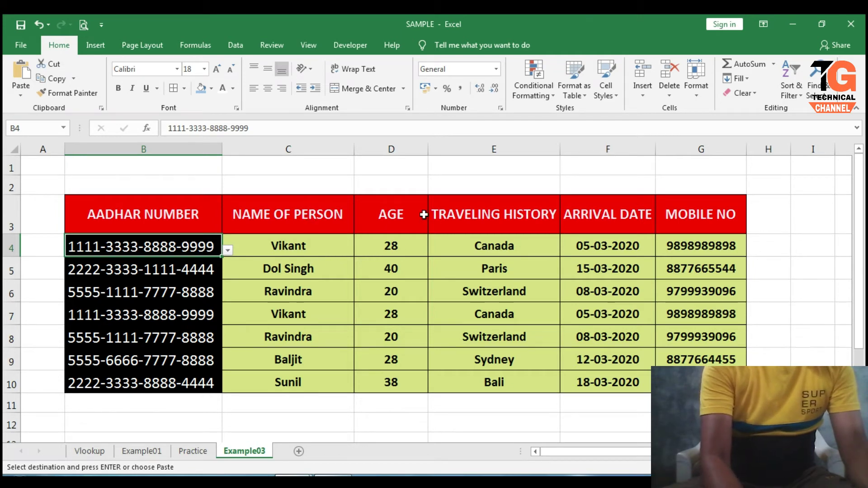
pyautogui.click(395, 247)
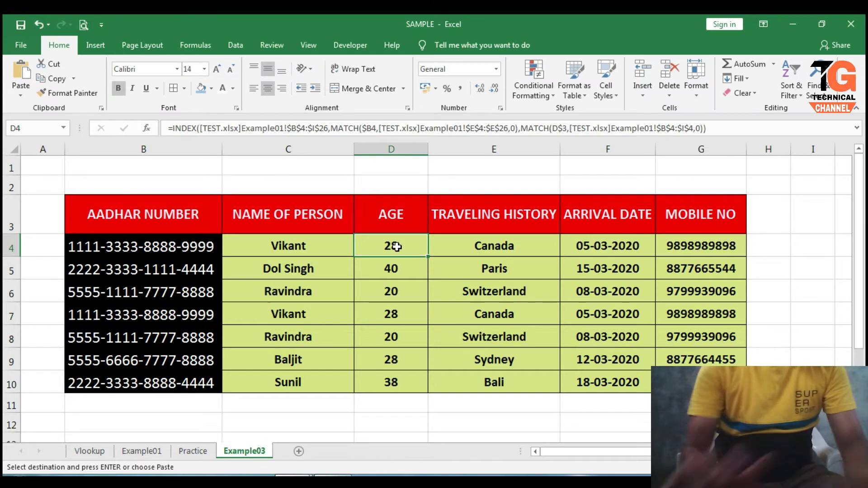
pyautogui.write('=VLOO')
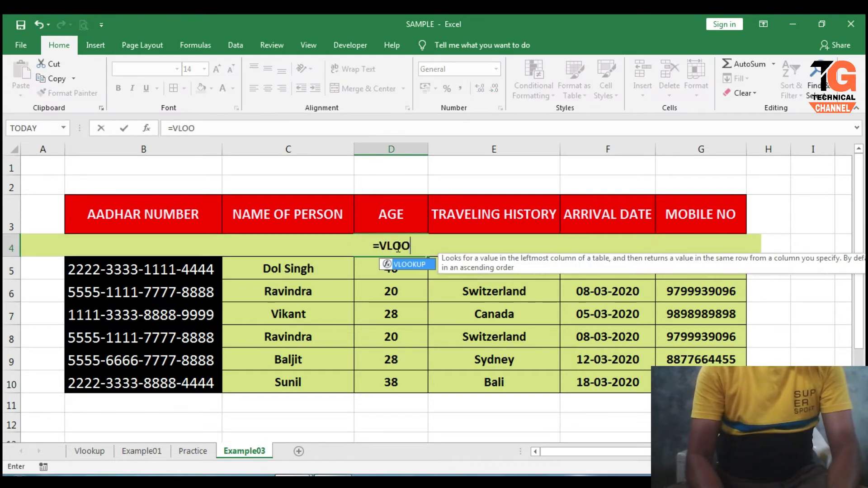
pyautogui.doubleClick(405, 264)
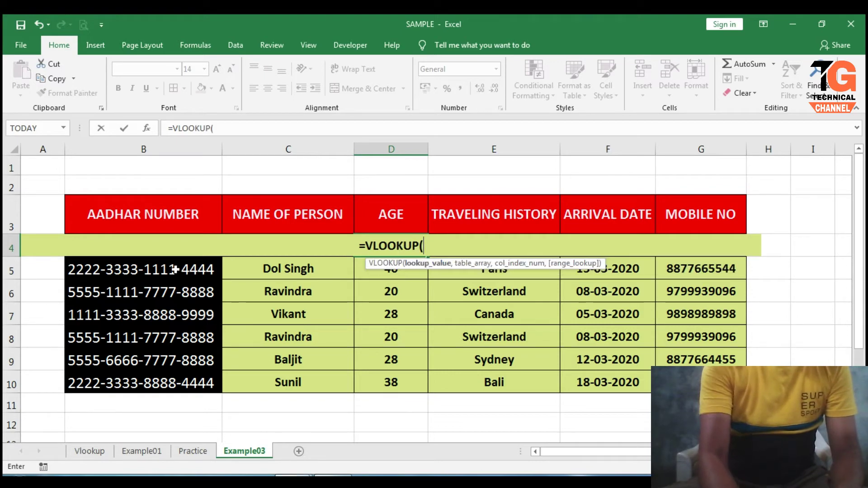
pyautogui.press('Left')
pyautogui.press('Left')
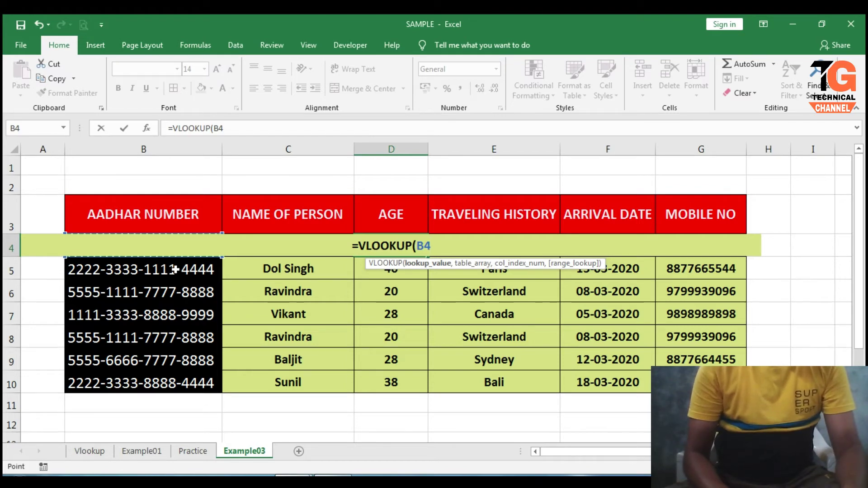
pyautogui.write(',')
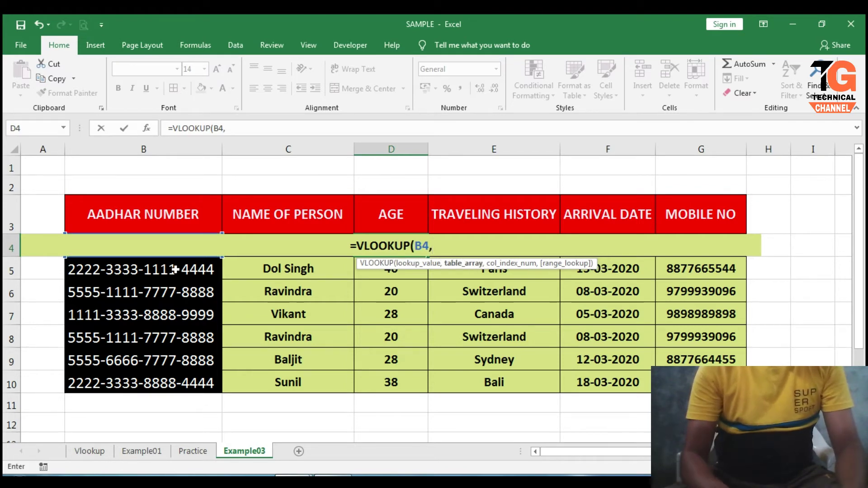
# - Set the VLOOKUP table array to E4:I26 on the Example01 sheet of the TEST workbook
pyautogui.hotkey('alt', 'Tab')
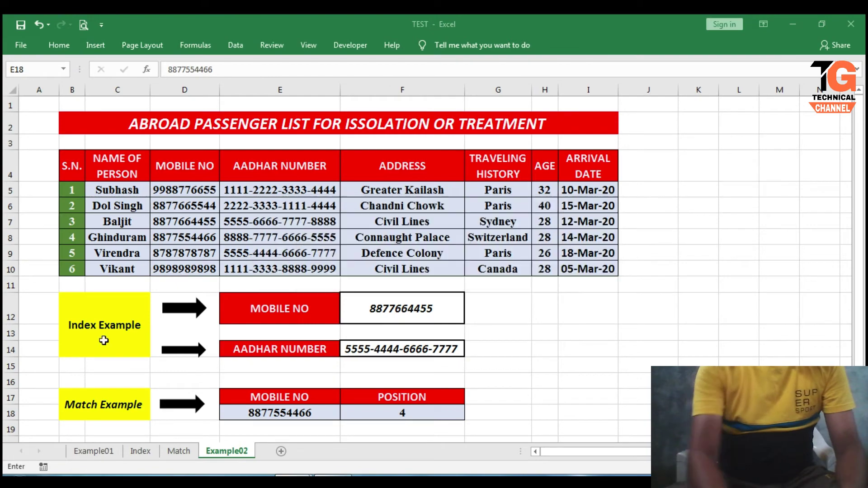
pyautogui.click(89, 452)
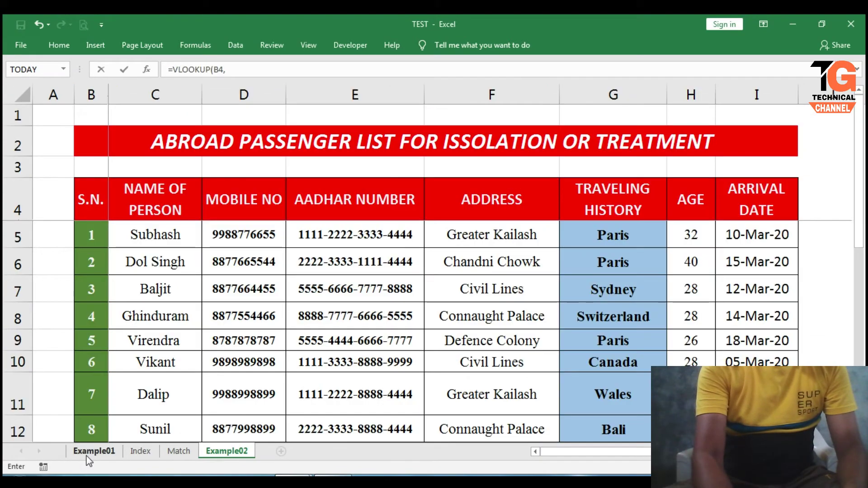
pyautogui.click(89, 452)
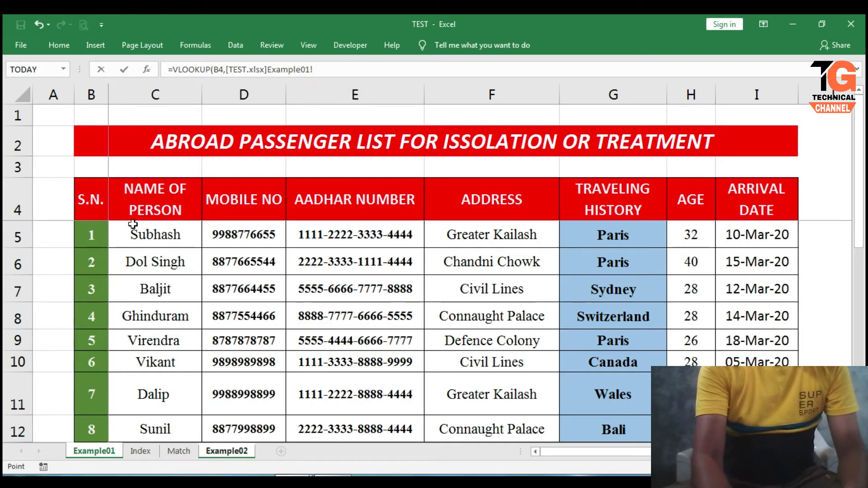
pyautogui.click(320, 201)
pyautogui.hotkey('shift', 'Right')
pyautogui.hotkey('shift', 'Right')
pyautogui.hotkey('shift', 'Right')
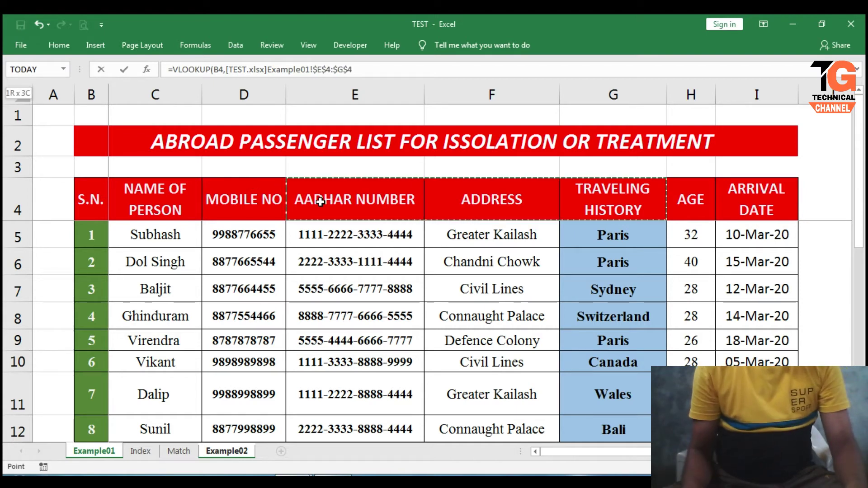
pyautogui.hotkey('shift', 'Right')
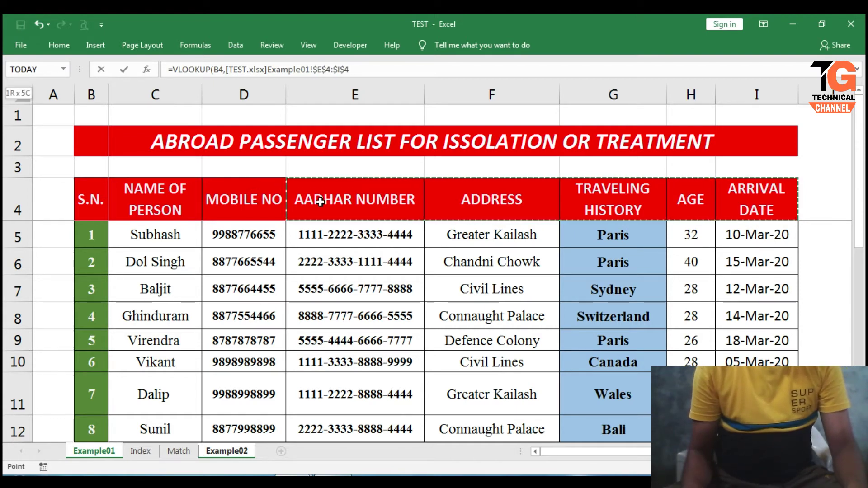
pyautogui.hotkey('ctrl', 'shift', 'Down')
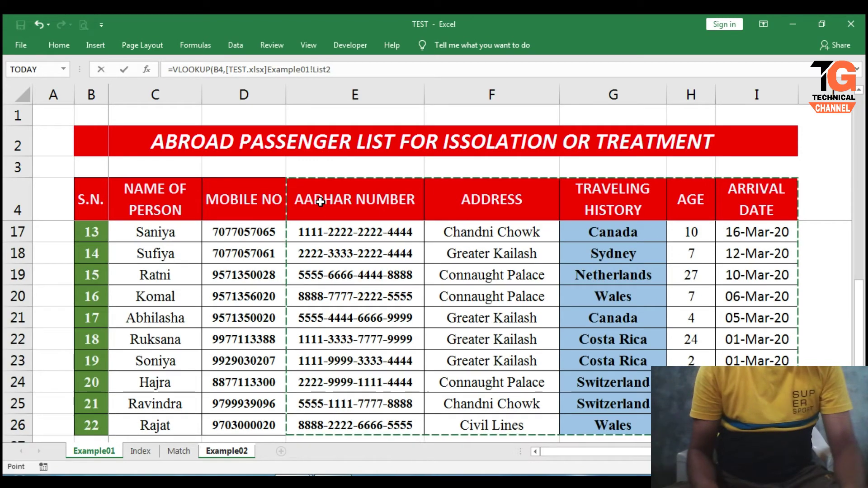
# - Complete the D4 VLOOKUP formula with column index 4 and exact match 0
pyautogui.write(',')
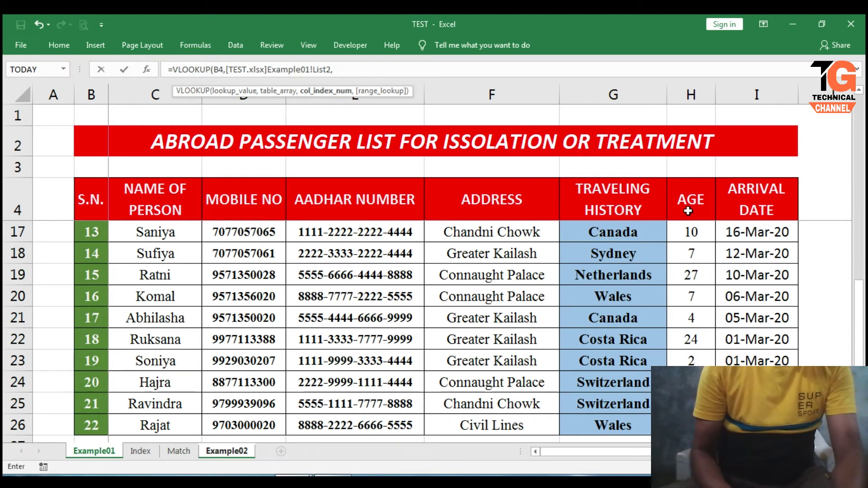
pyautogui.write('4,0')
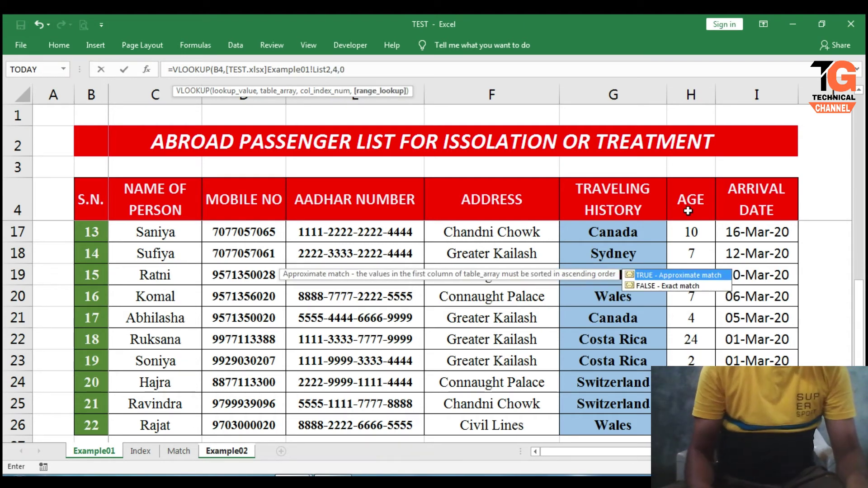
pyautogui.write(')')
pyautogui.press('Tab')
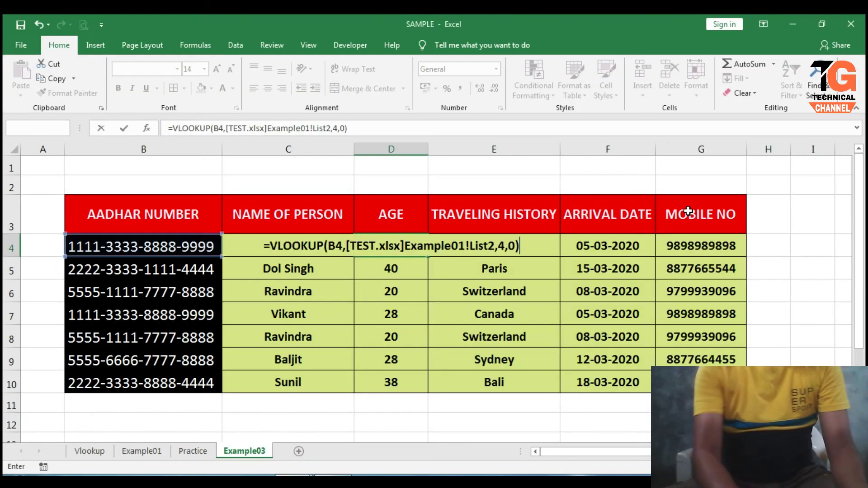
# - Commit the D4 VLOOKUP formula and begin an INDEX formula in the Name of Person cell C4
pyautogui.press('Down')
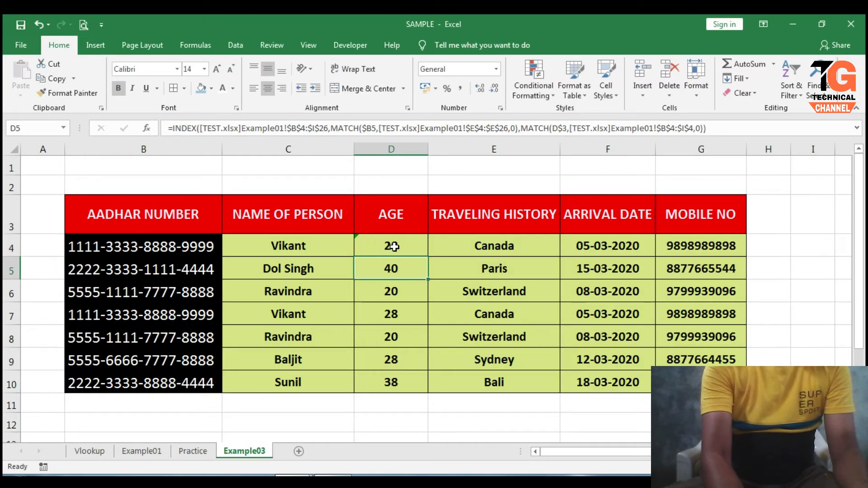
pyautogui.click(279, 246)
pyautogui.write('=')
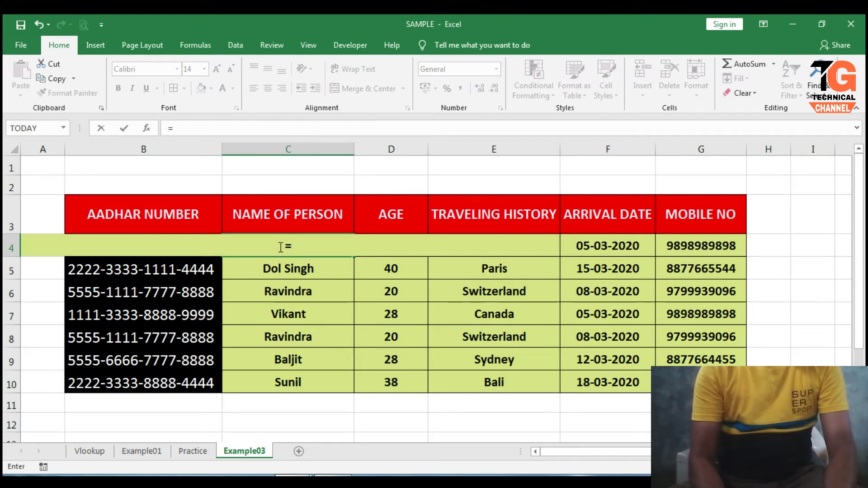
pyautogui.write('INDEX')
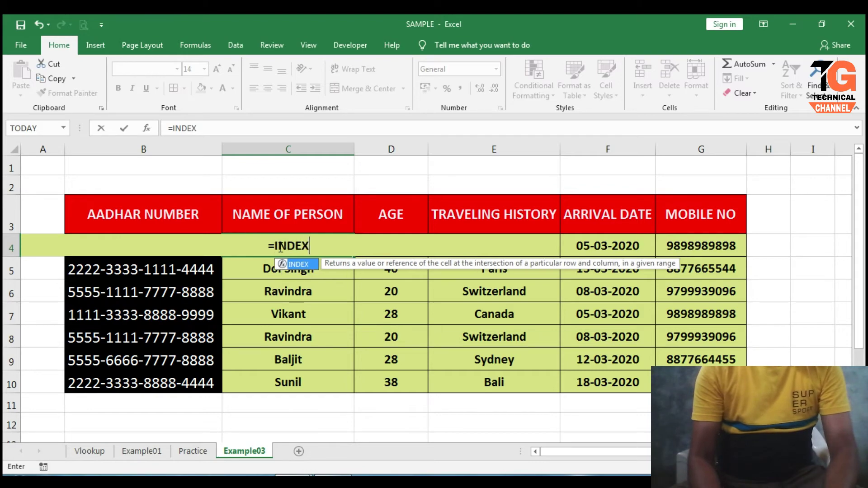
pyautogui.write('(')
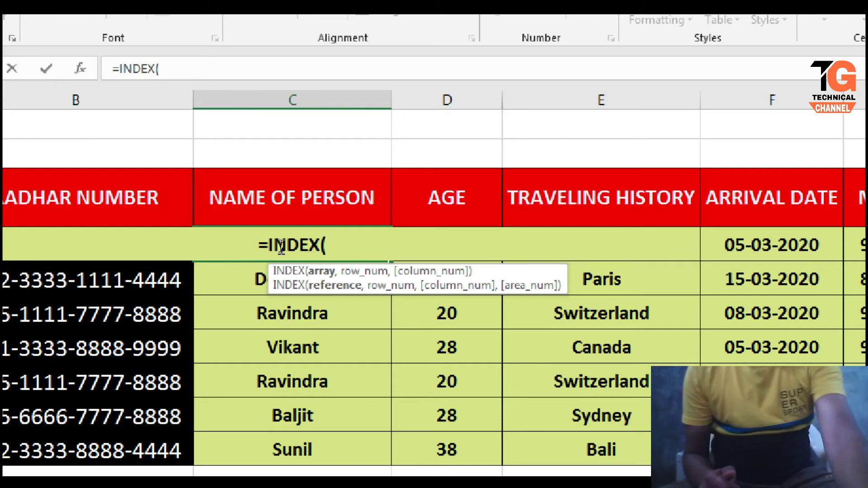
# - Set the INDEX array to $B$4:$I$26 on the Example01 sheet of the TEST workbook, returning to SAMPLE for the row argument
pyautogui.hotkey('alt', 'Tab')
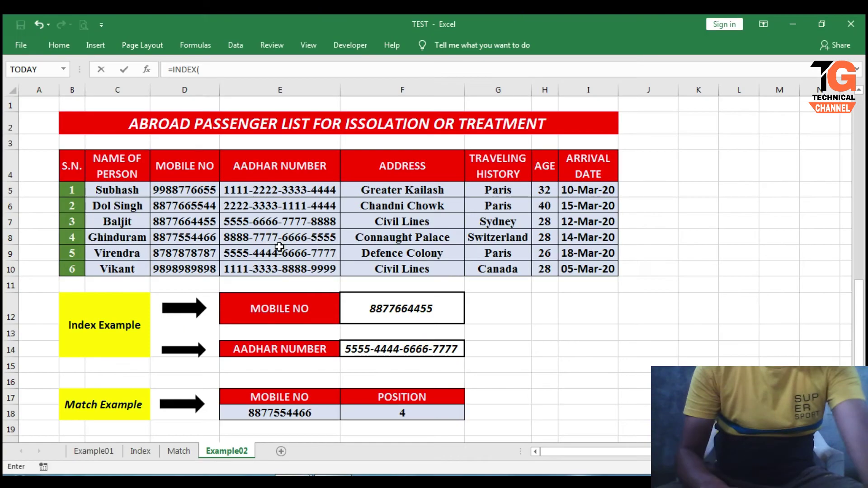
pyautogui.hotkey('alt', 'Tab')
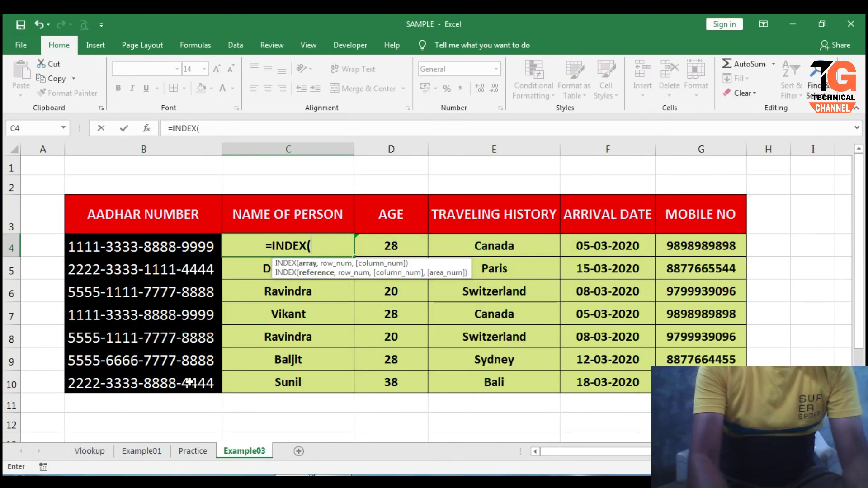
pyautogui.hotkey('alt', 'Tab')
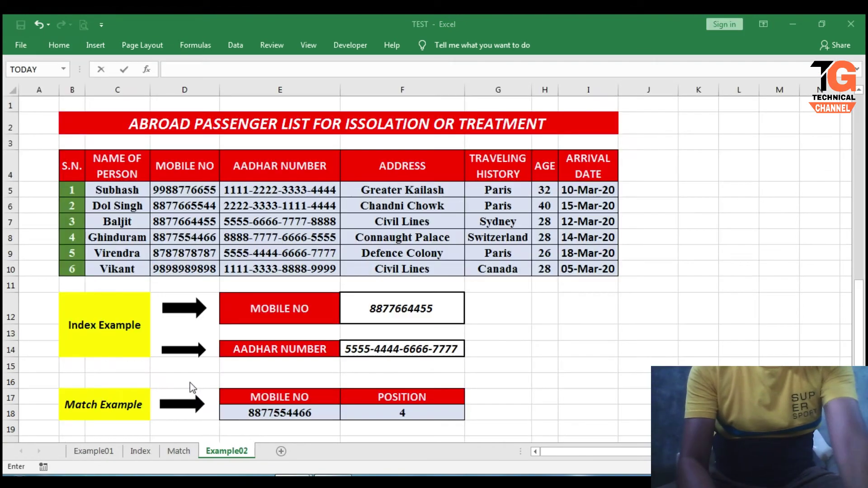
pyautogui.click(97, 451)
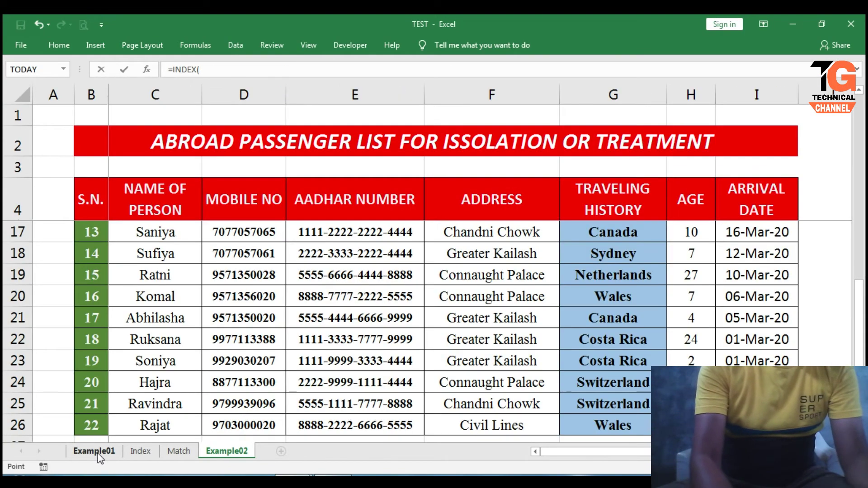
pyautogui.click(85, 204)
pyautogui.hotkey('ctrl', 'shift', 'Right')
pyautogui.hotkey('ctrl', 'shift', 'Down')
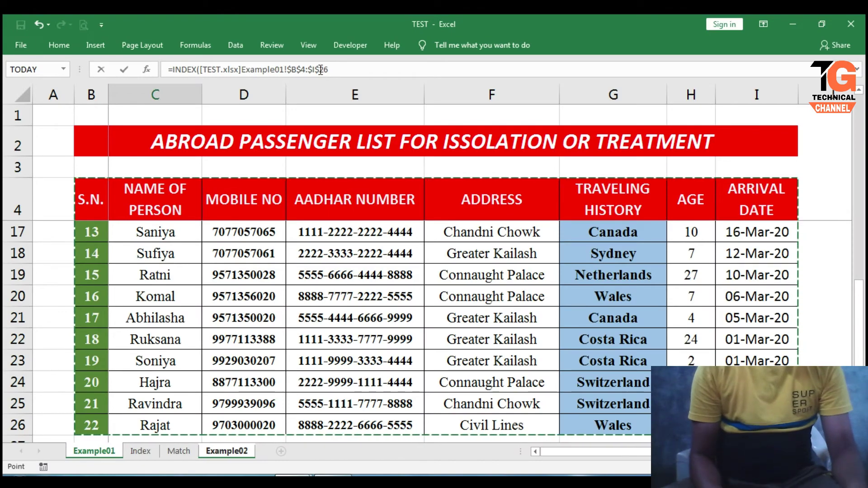
pyautogui.hotkey('alt', 'Tab')
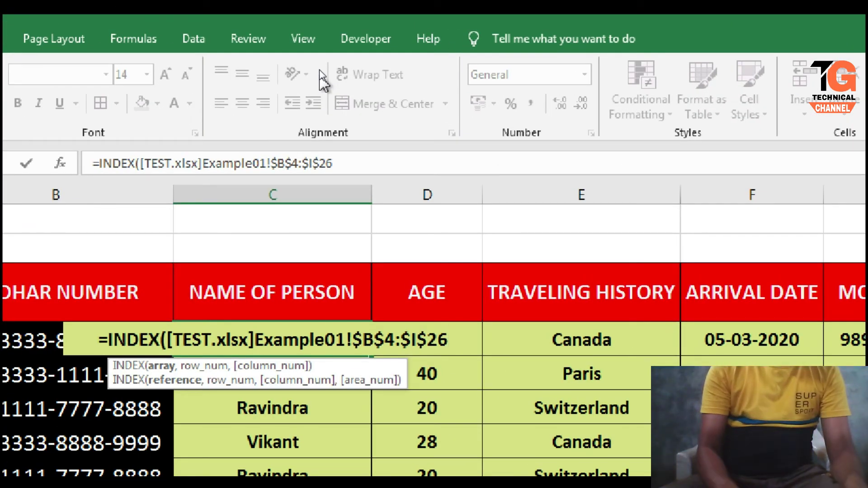
pyautogui.write(',')
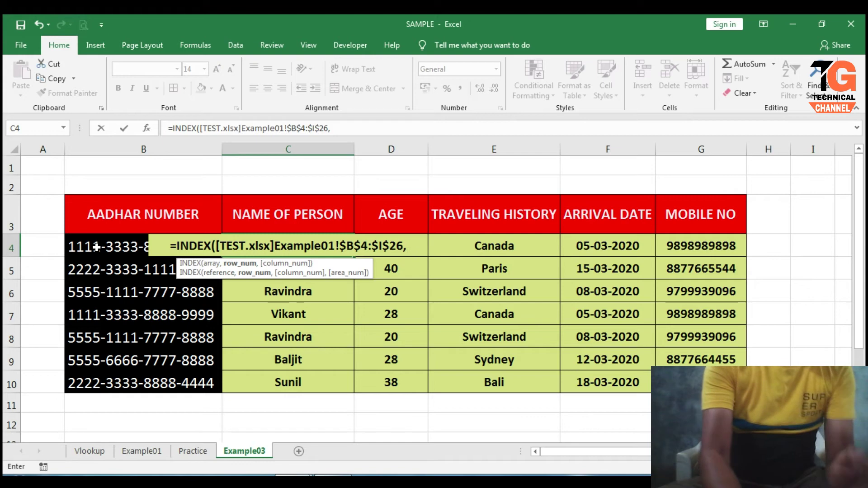
# - Nest a MATCH function as the INDEX row number, with column-locked $B4 as its lookup value
pyautogui.hotkey('alt', 'Tab')
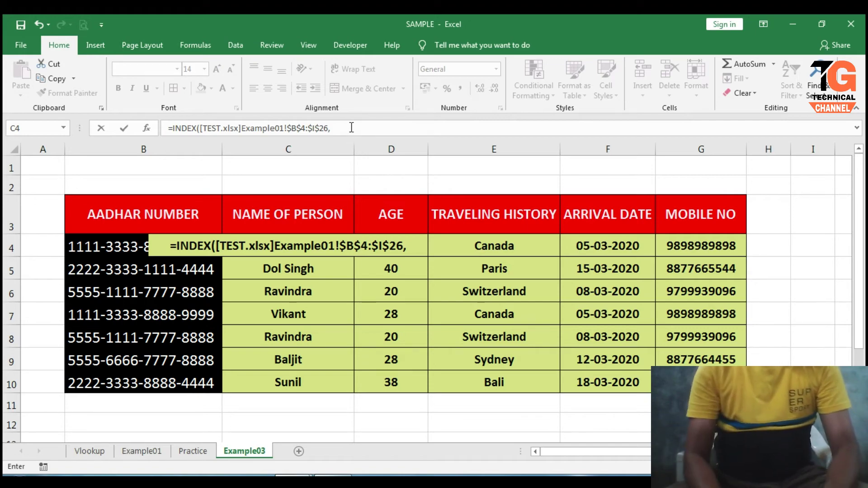
pyautogui.hotkey('alt', 'Tab')
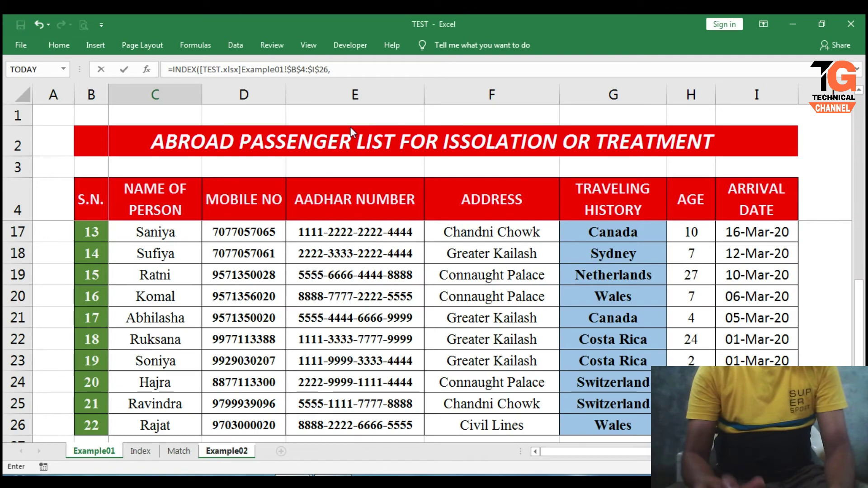
pyautogui.hotkey('alt', 'Tab')
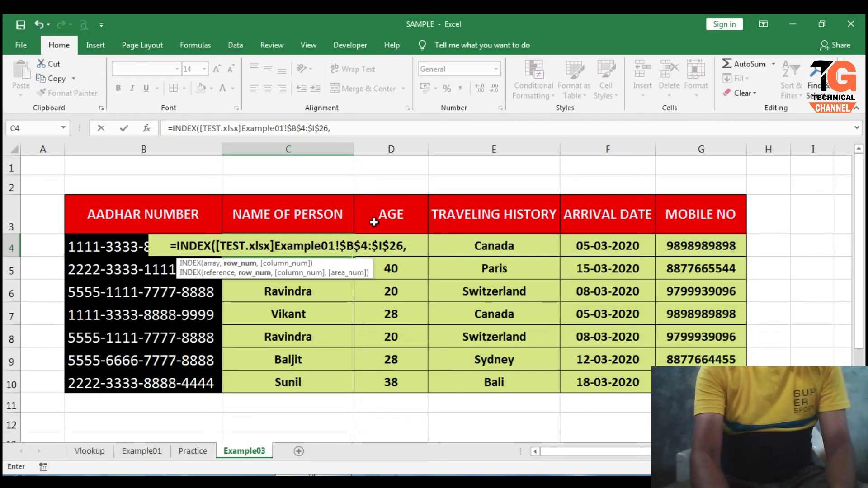
pyautogui.write('MATCH(')
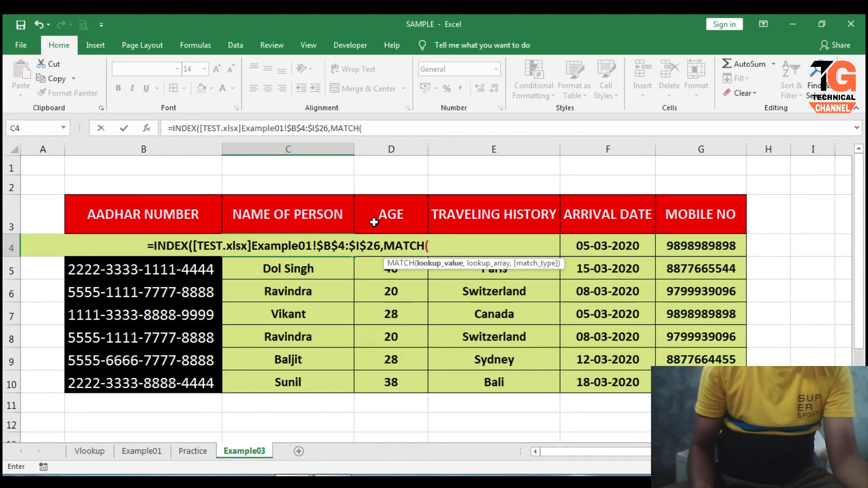
pyautogui.press('Left')
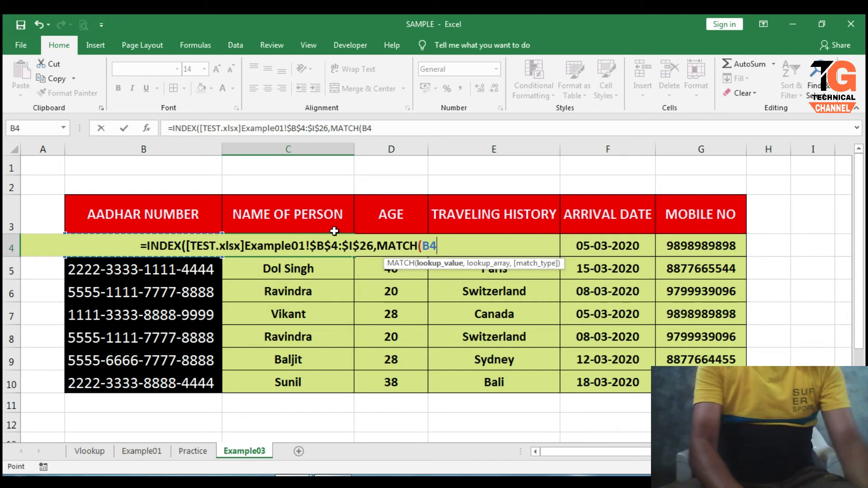
pyautogui.press('F4')
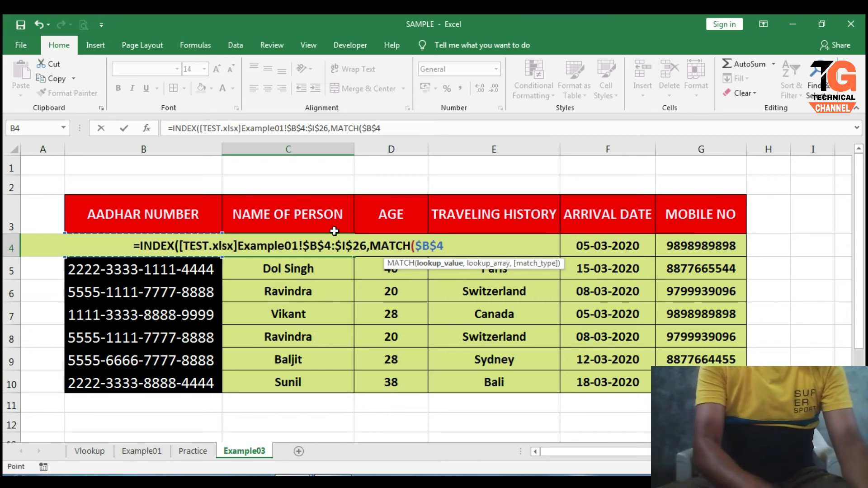
pyautogui.press('F4')
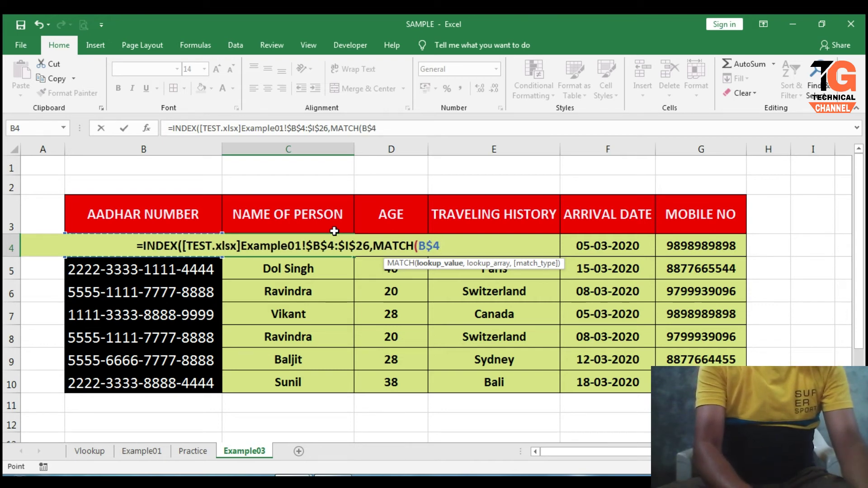
pyautogui.press('F4')
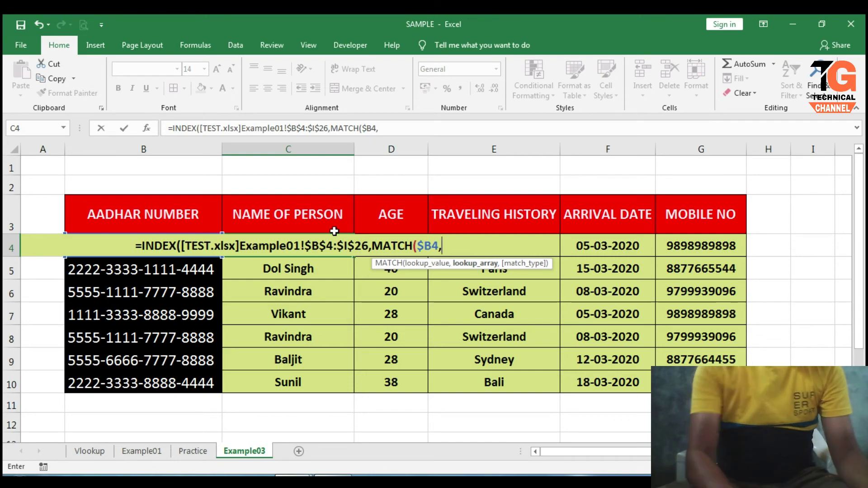
# - Set the row MATCH's lookup array to Aadhar Number range $E$4:$E$26 on TEST's Example01 sheet, with exact match 0
pyautogui.click(292, 479)
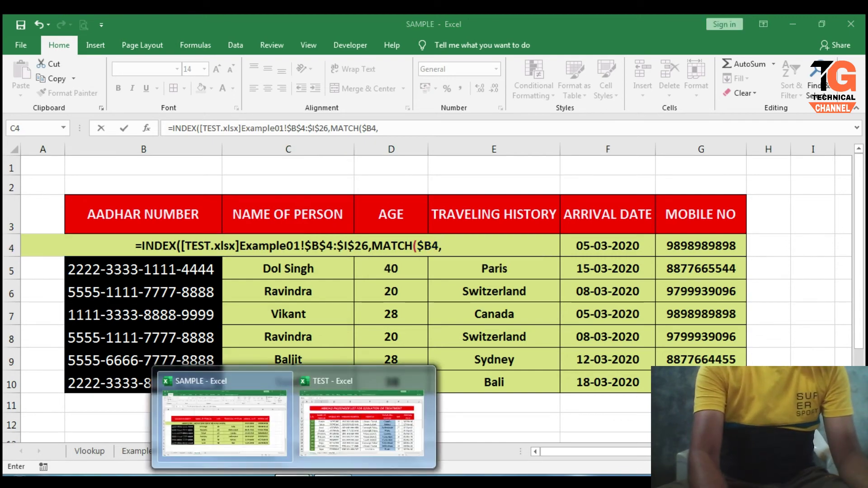
pyautogui.click(365, 450)
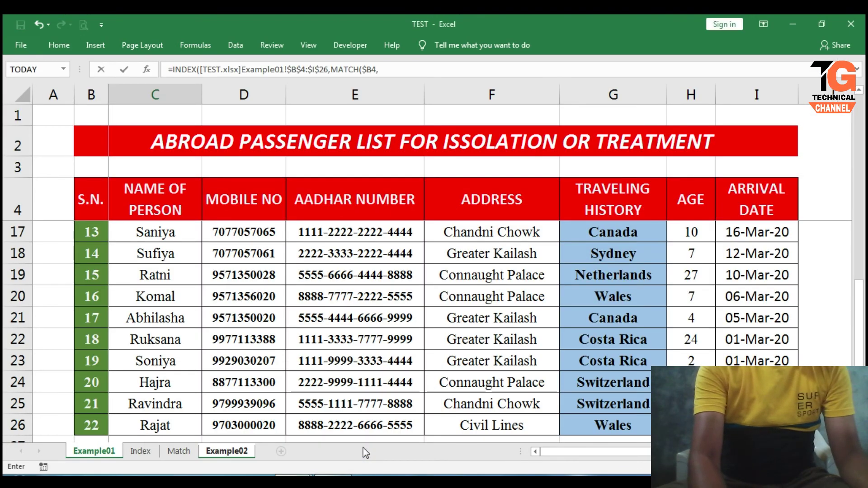
pyautogui.click(347, 204)
pyautogui.hotkey('ctrl', 'shift', 'Down')
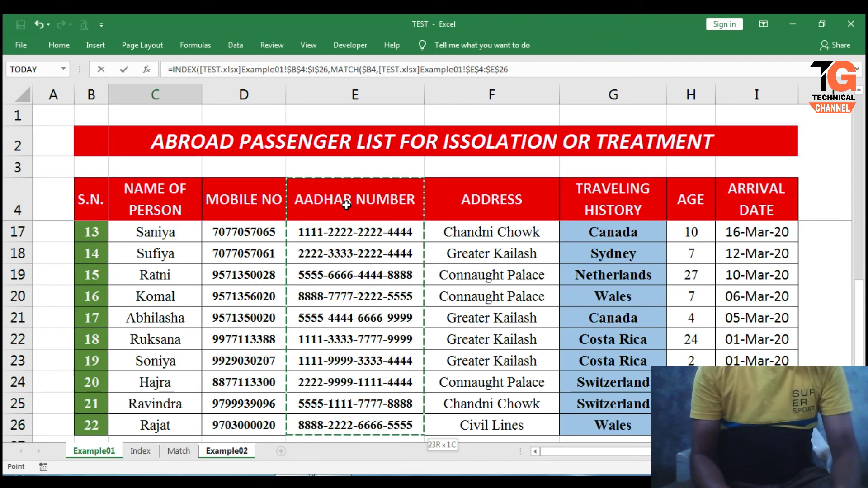
pyautogui.write(',')
pyautogui.hotkey('ctrl', 'Tab')
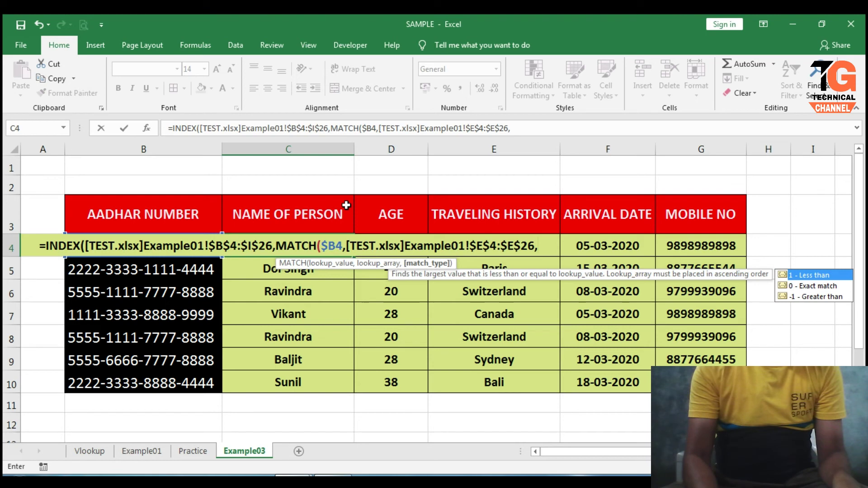
pyautogui.write('0)')
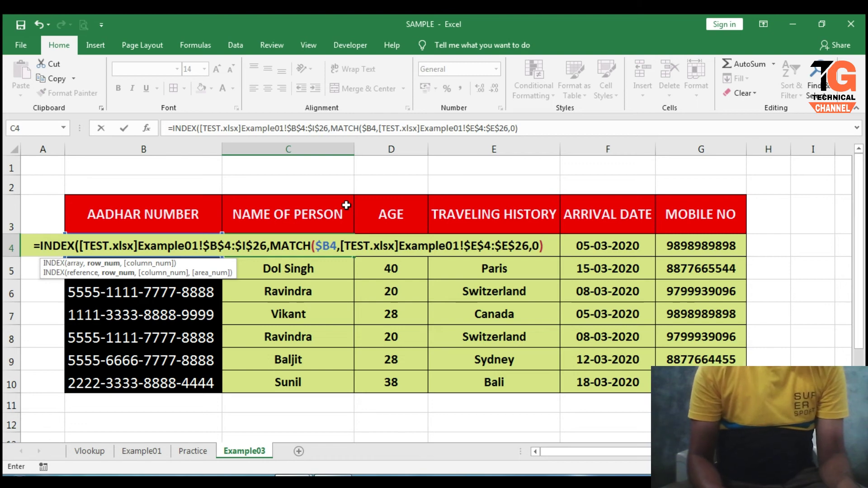
# - Nest a second MATCH as the INDEX column number, with the row-locked header cell C$3 as its lookup value
pyautogui.write(',')
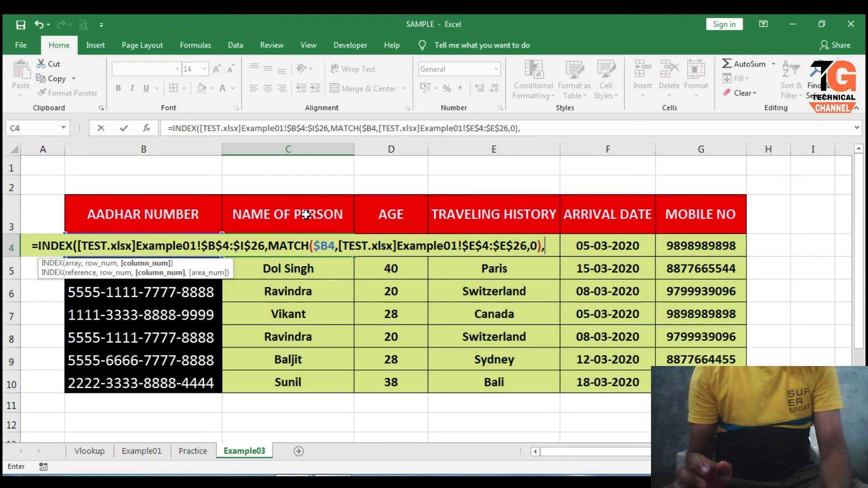
pyautogui.write('MATCH')
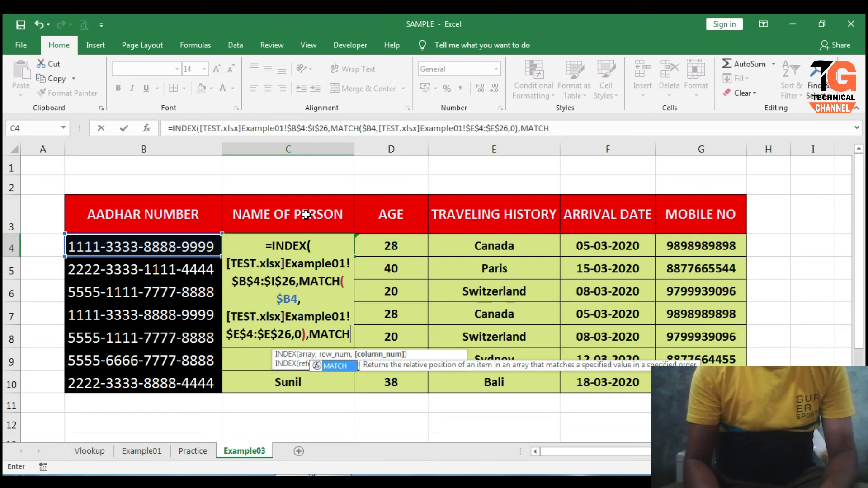
pyautogui.write('(')
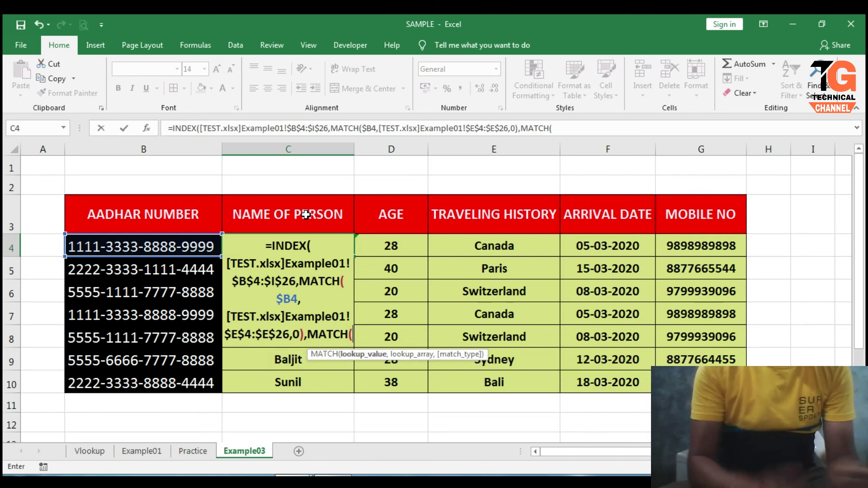
pyautogui.click(289, 213)
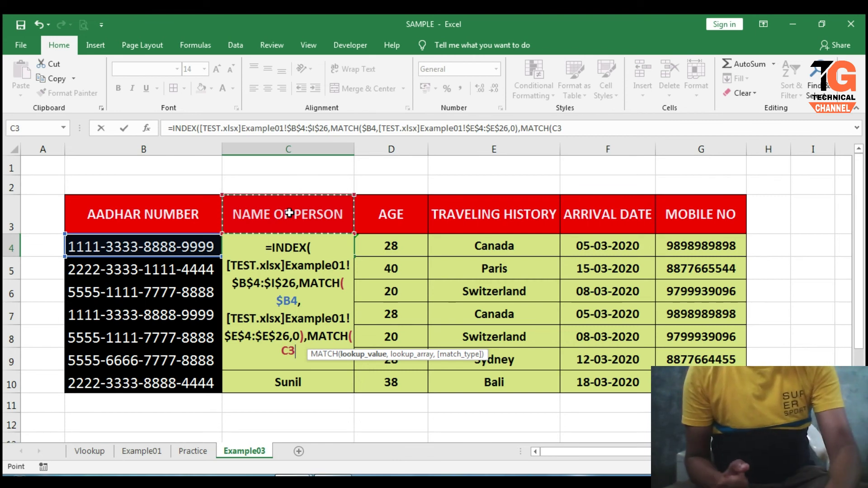
pyautogui.press('F4')
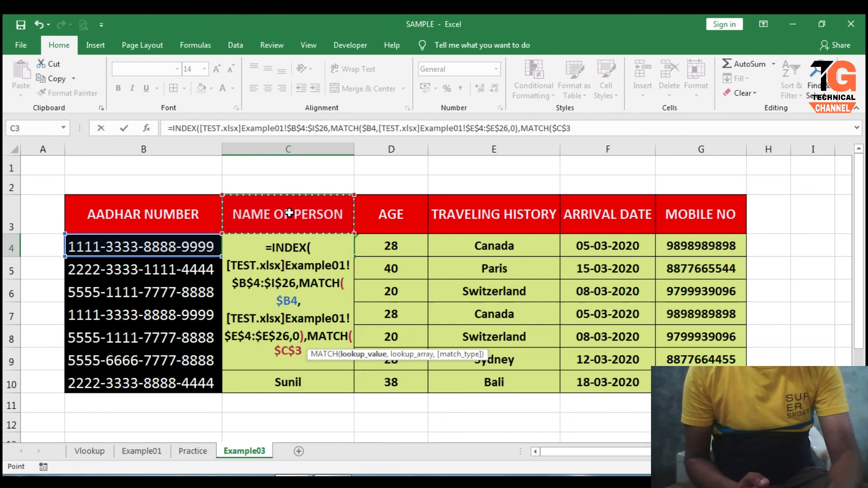
pyautogui.press('F4')
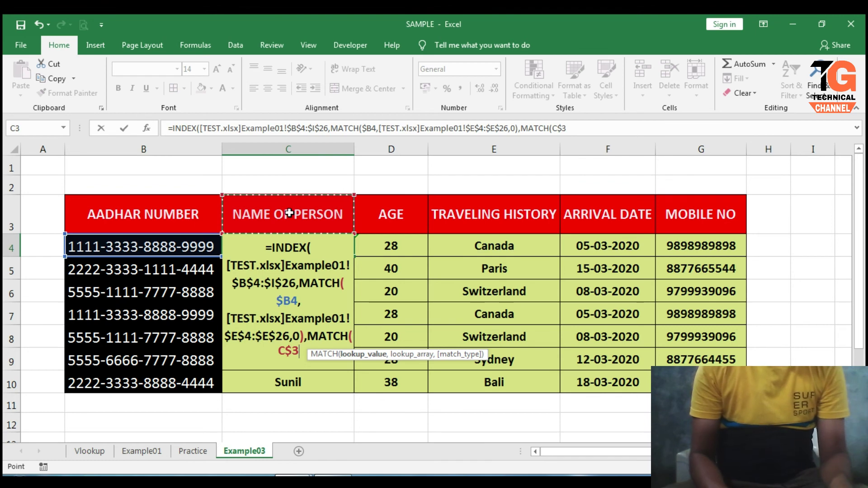
pyautogui.write(',')
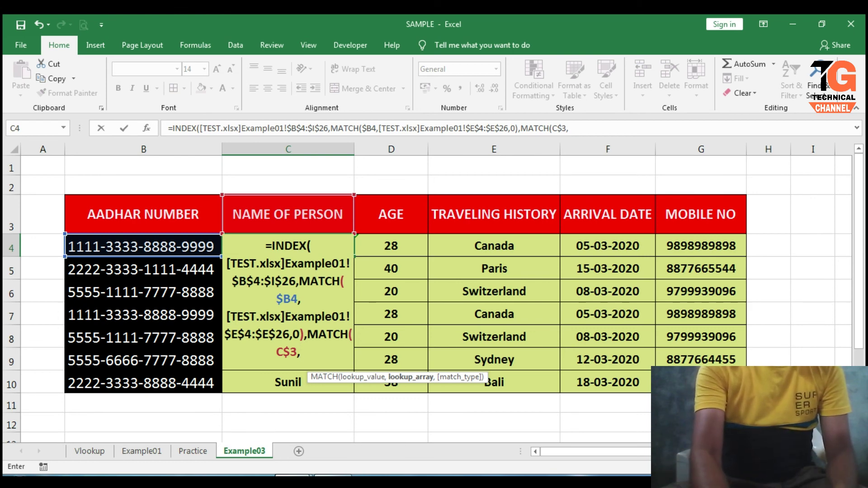
# - Set the column MATCH's lookup array to the header row $B$4:$I$4 on the Example01 sheet of the TEST workbook
pyautogui.click(293, 480)
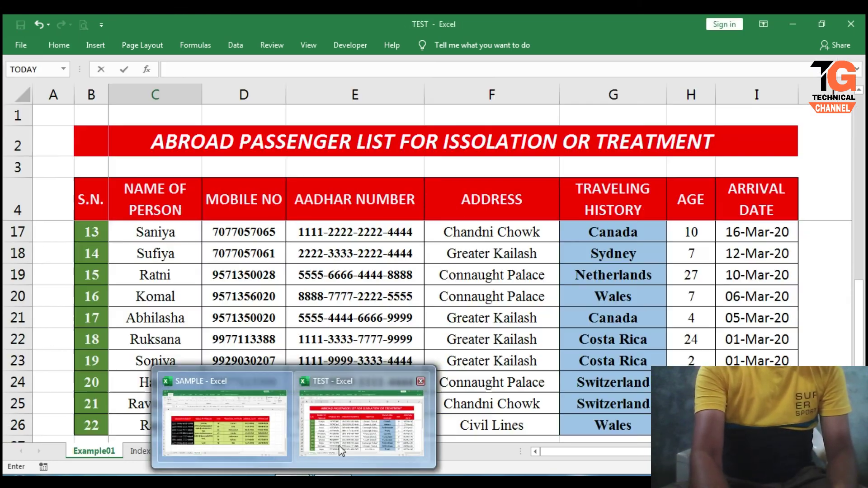
pyautogui.click(341, 450)
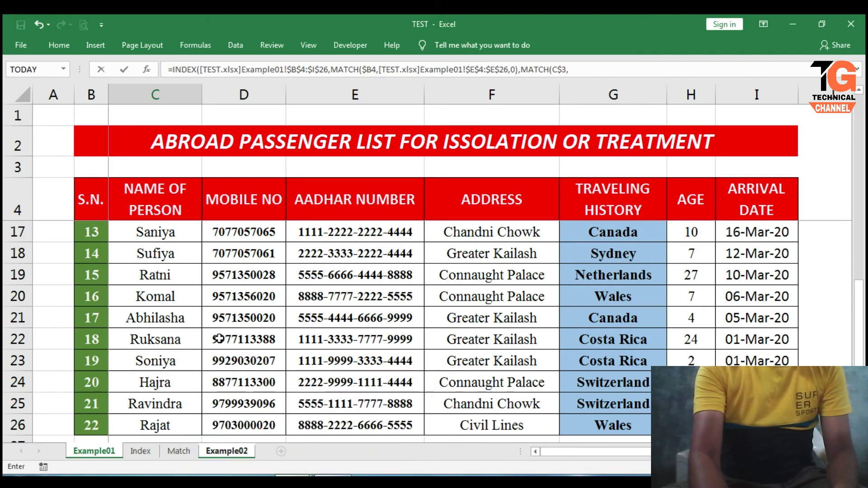
pyautogui.click(89, 195)
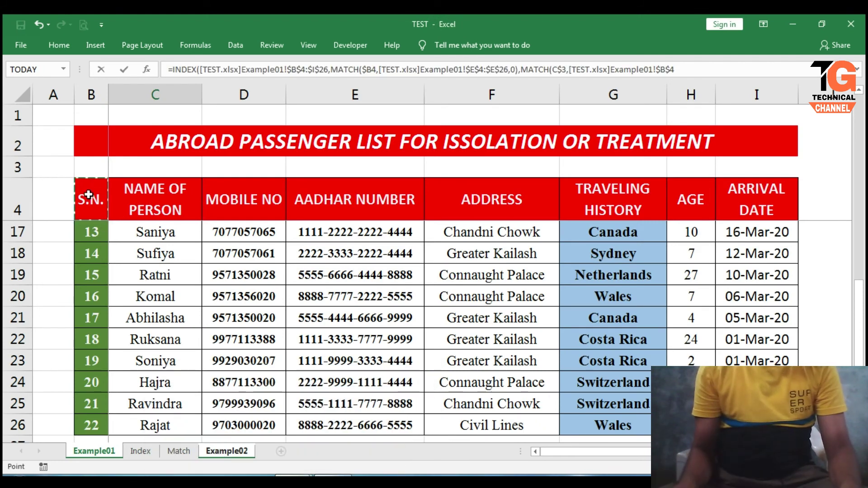
pyautogui.hotkey('shift', 'Right')
pyautogui.hotkey('shift', 'Right')
pyautogui.hotkey('shift', 'Right')
pyautogui.hotkey('shift', 'Right')
pyautogui.hotkey('shift', 'Right')
pyautogui.hotkey('shift', 'Right')
pyautogui.hotkey('shift', 'Right')
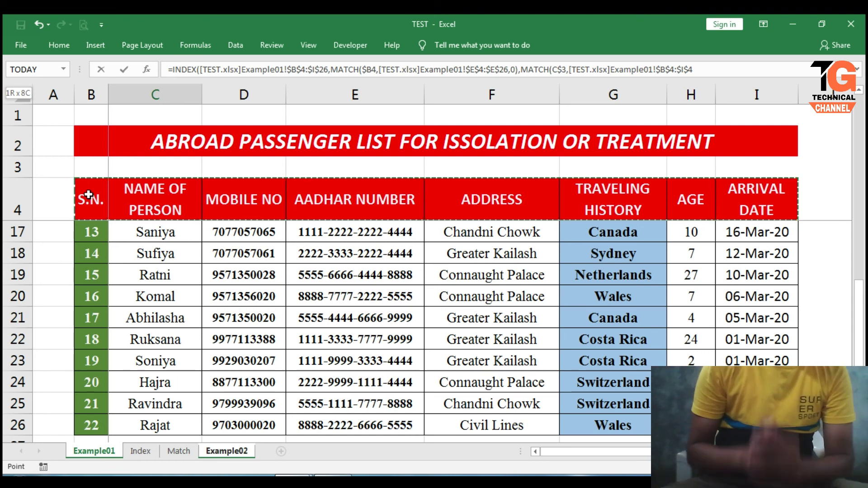
# - Give the column MATCH exact match type 0, close the INDEX function, and enter the formula in C4, keeping the cell selected
pyautogui.write(',')
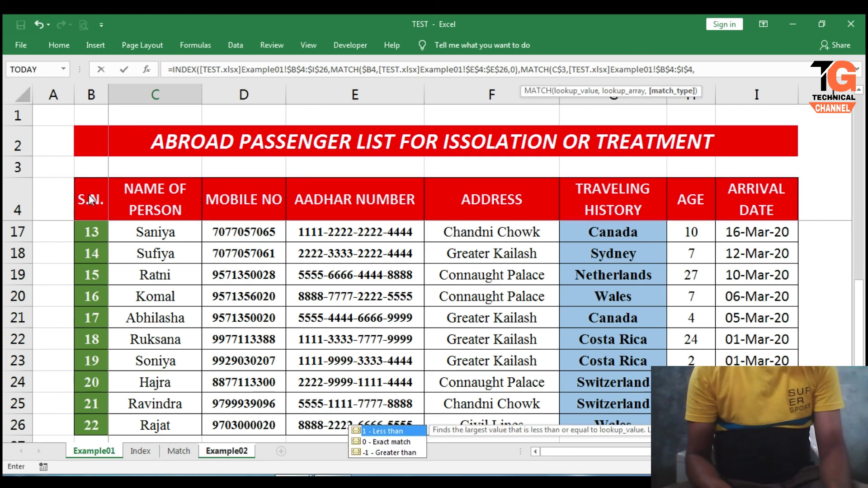
pyautogui.hotkey('ctrl', 'Tab')
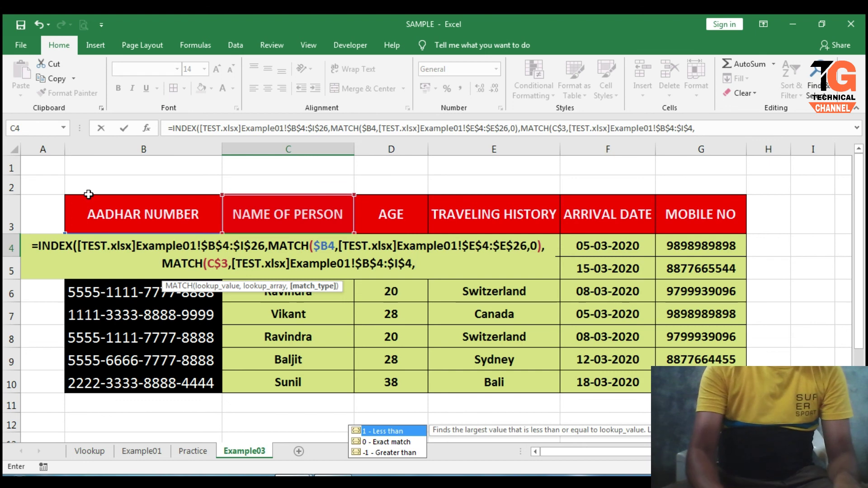
pyautogui.write('0')
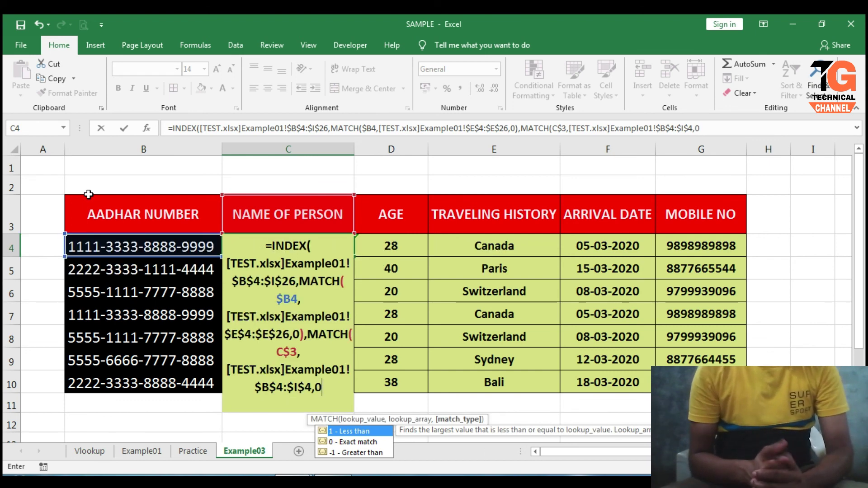
pyautogui.write(')')
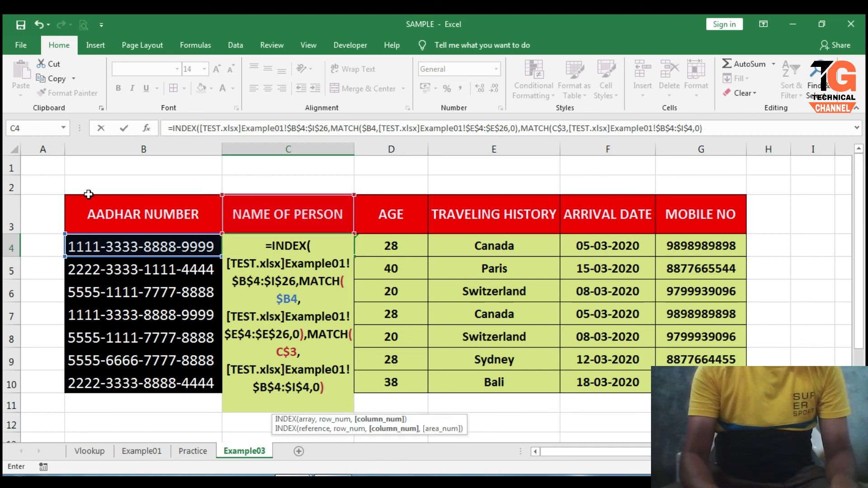
pyautogui.write(')')
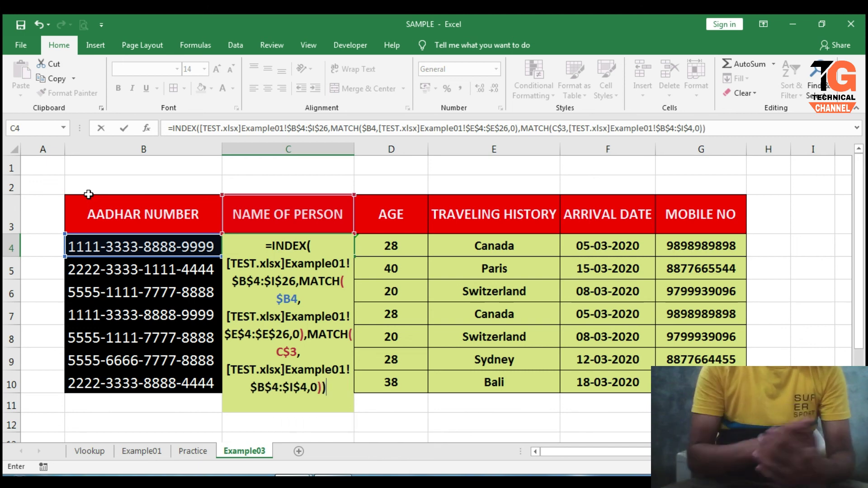
pyautogui.hotkey('ctrl', 'Return')
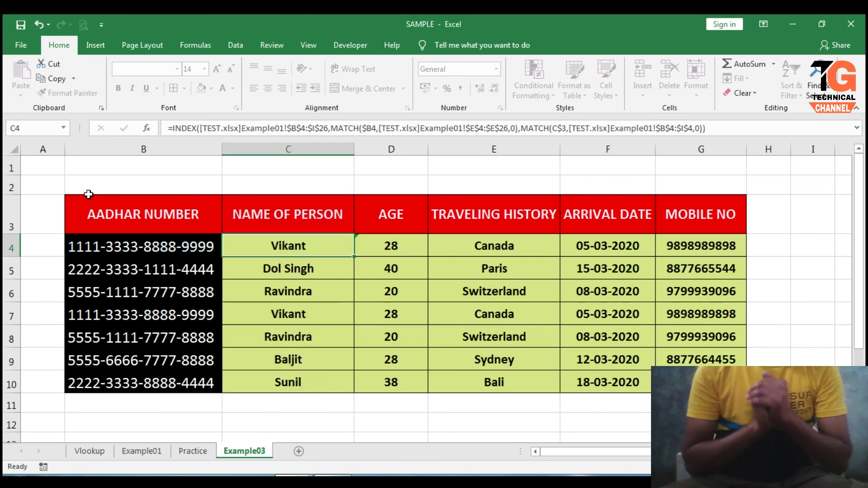
# - Clear the old lookup results from D4:G10 and C5:C10 on the Example03 sheet, keeping only the C4 formula
pyautogui.press('Down')
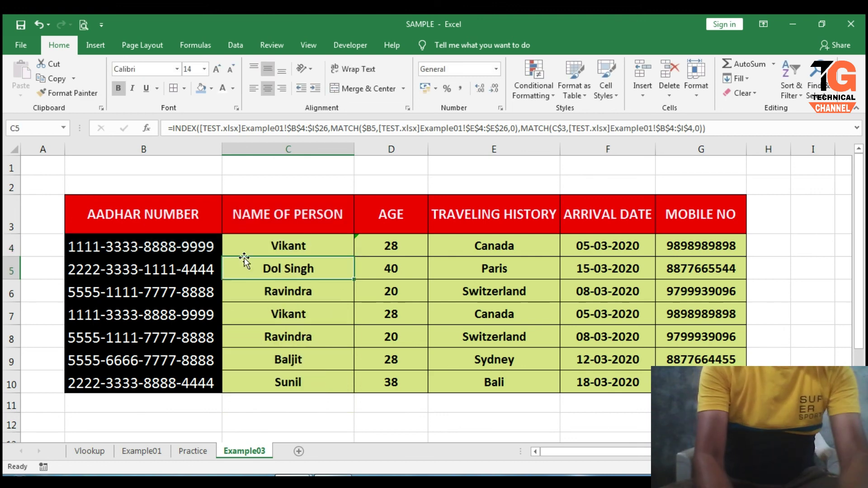
pyautogui.click(267, 245)
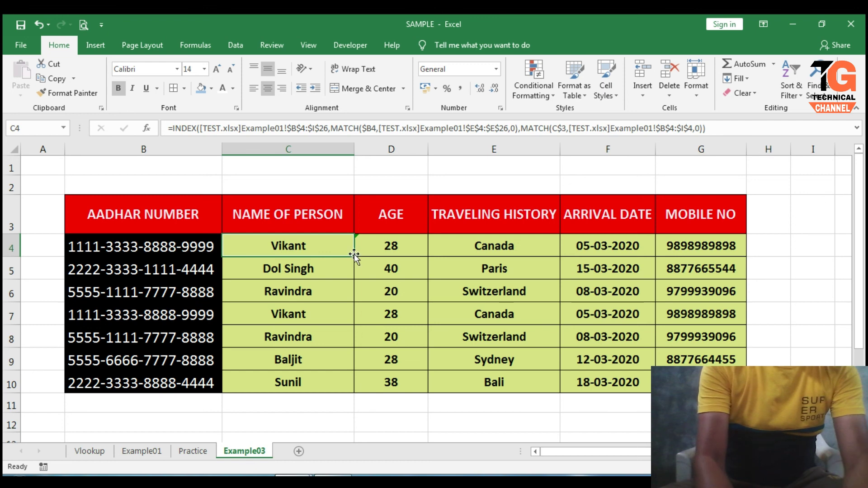
pyautogui.moveTo(354, 253); pyautogui.dragTo(705, 382)
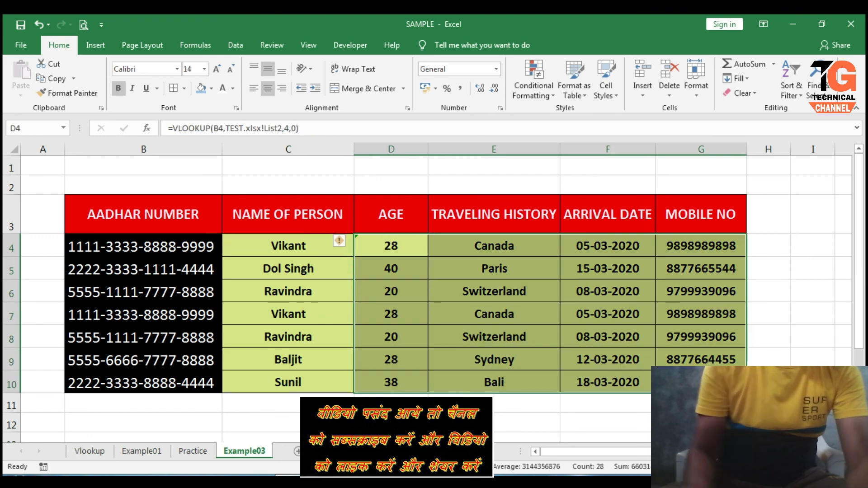
pyautogui.press('Delete')
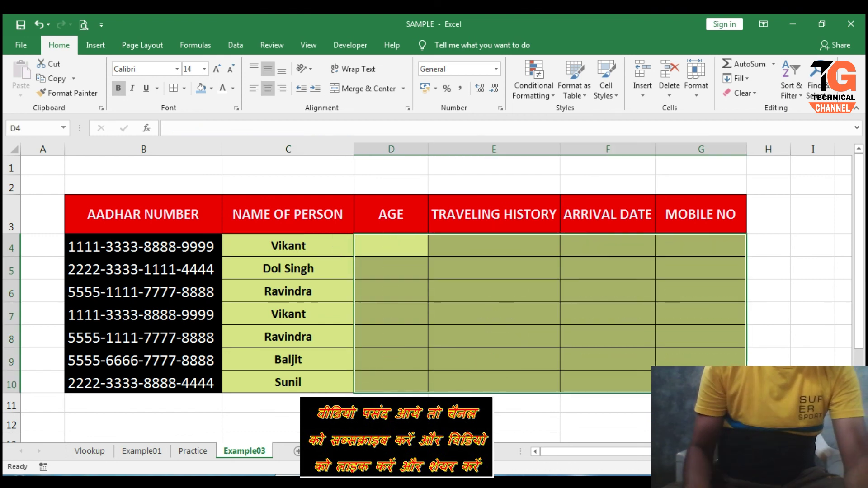
pyautogui.click(333, 266)
pyautogui.moveTo(332, 338); pyautogui.dragTo(330, 379)
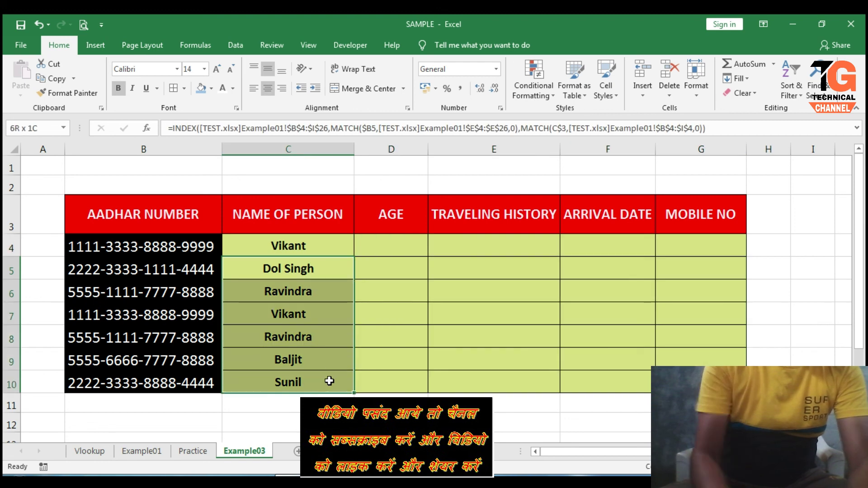
pyautogui.press('Delete')
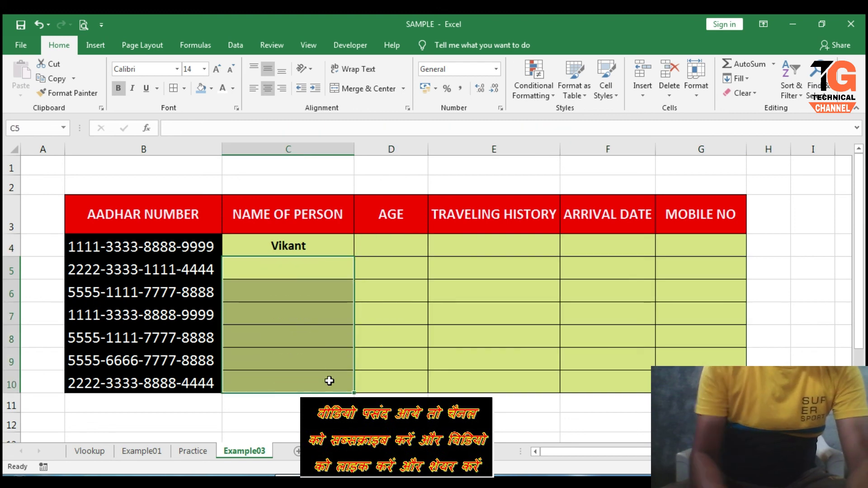
# - Fill the C4 INDEX-MATCH formula across to the Mobile No column and down to row 10
pyautogui.click(291, 244)
pyautogui.moveTo(356, 257); pyautogui.dragTo(741, 257)
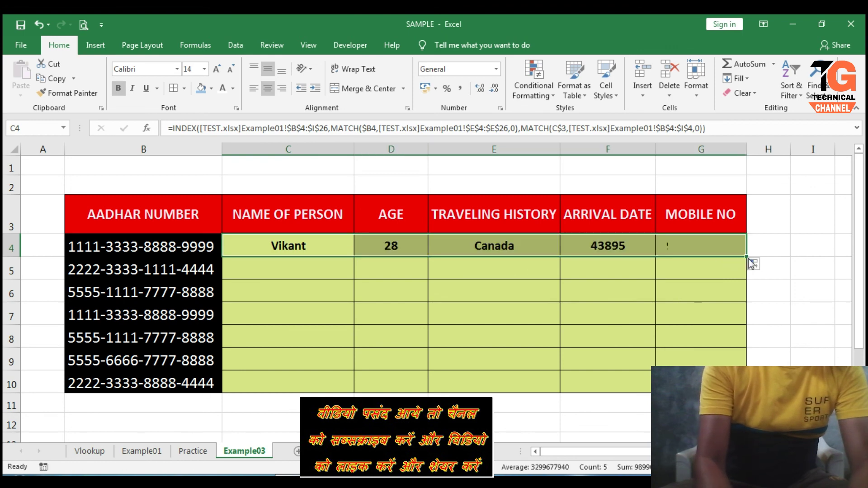
pyautogui.doubleClick(748, 257)
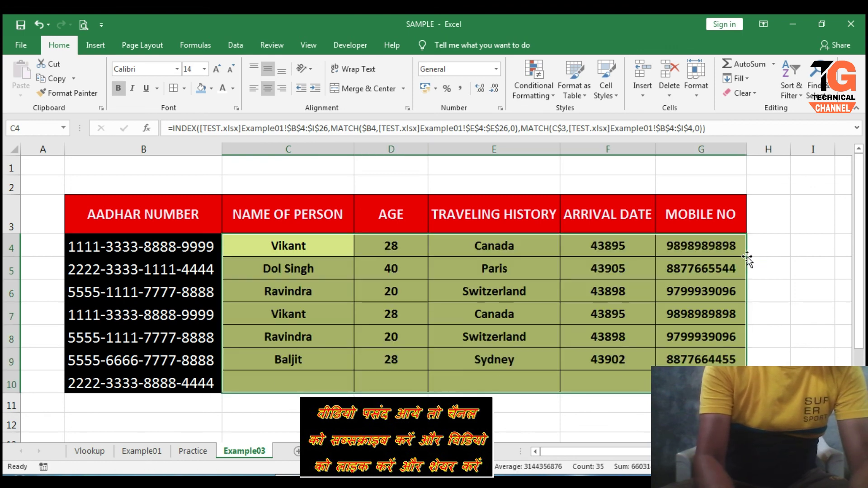
# - Format the Arrival Date cells F4:F10 as dates
pyautogui.moveTo(611, 248); pyautogui.dragTo(599, 379)
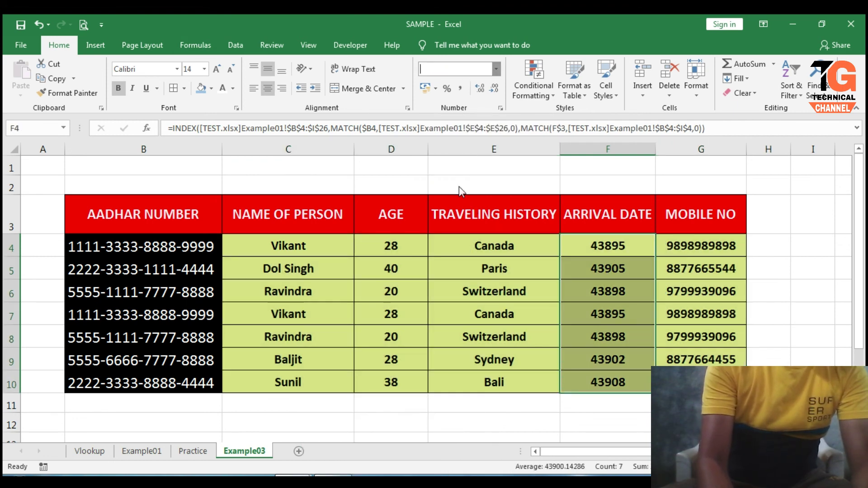
pyautogui.click(497, 70)
pyautogui.click(459, 198)
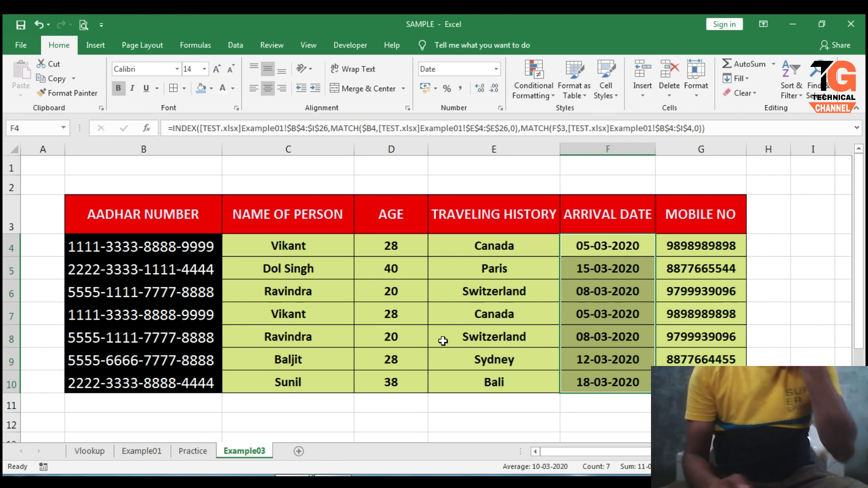
# - Copy the Aadhar number in cell B6
pyautogui.click(188, 292)
pyautogui.hotkey('ctrl', 'c')
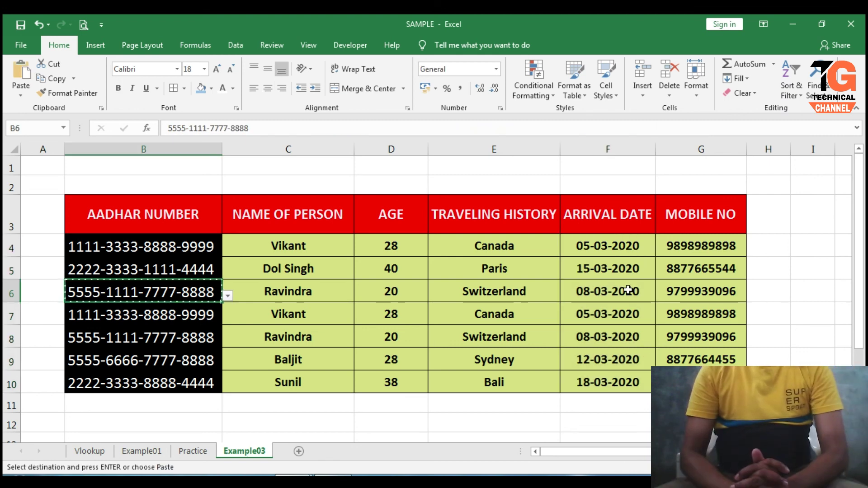